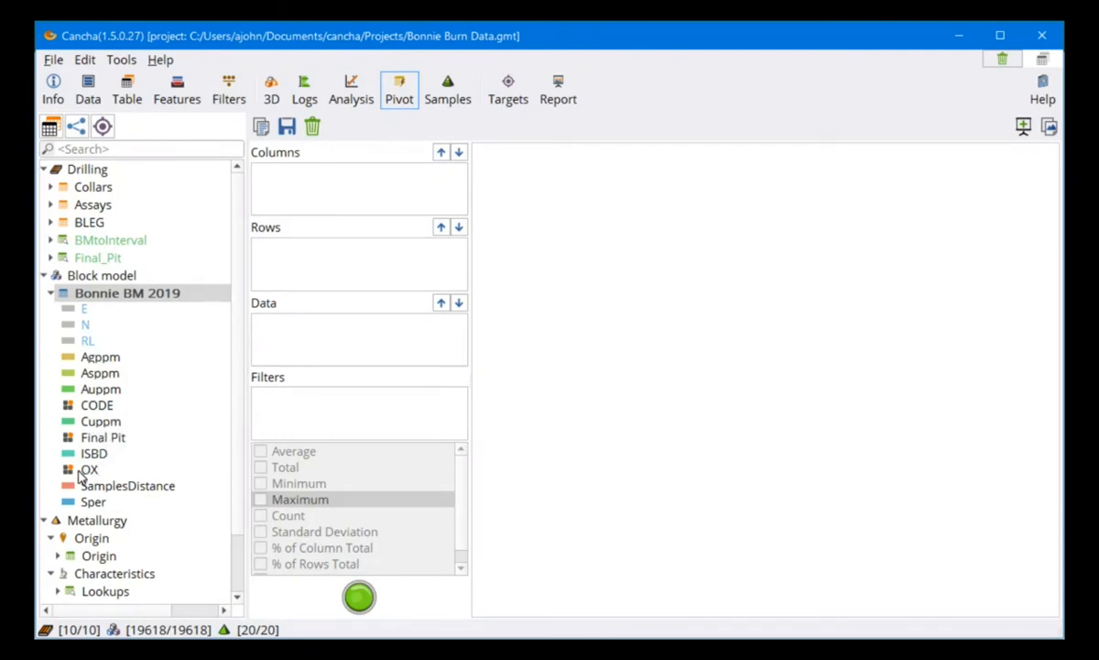
Lay out the pivot from the Bonnie BM 2019 block model with OX as columns, Auppm as rows and Sper as data.
{"action": "left_click_drag", "start_coordinate": [80, 470], "coordinate": [333, 193]}
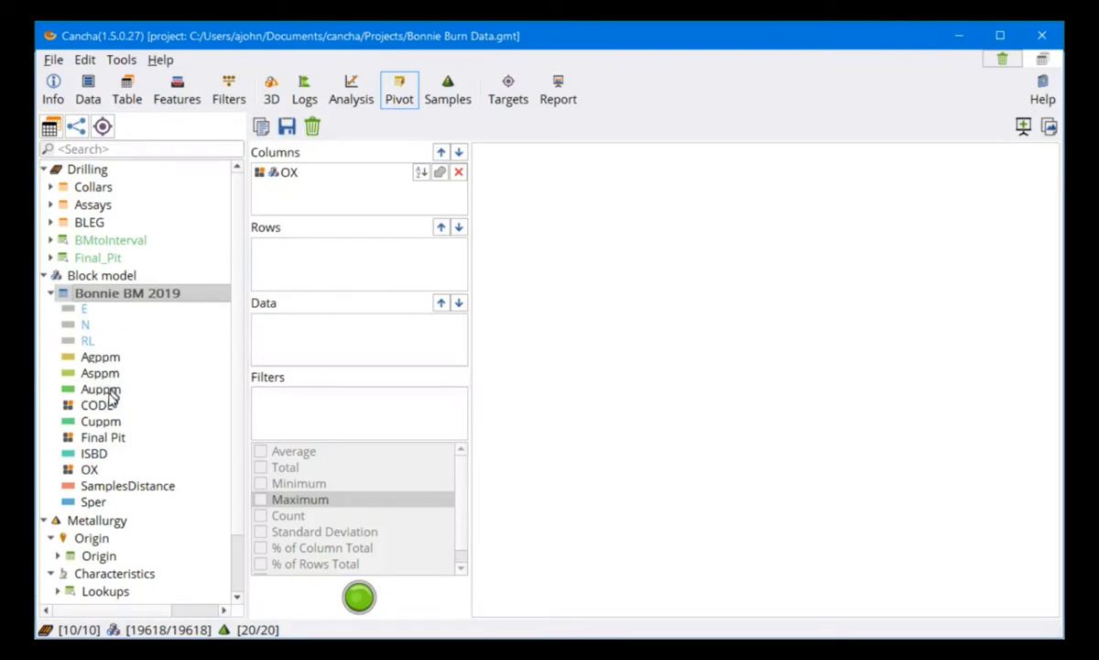
{"action": "left_click_drag", "start_coordinate": [103, 390], "coordinate": [358, 261]}
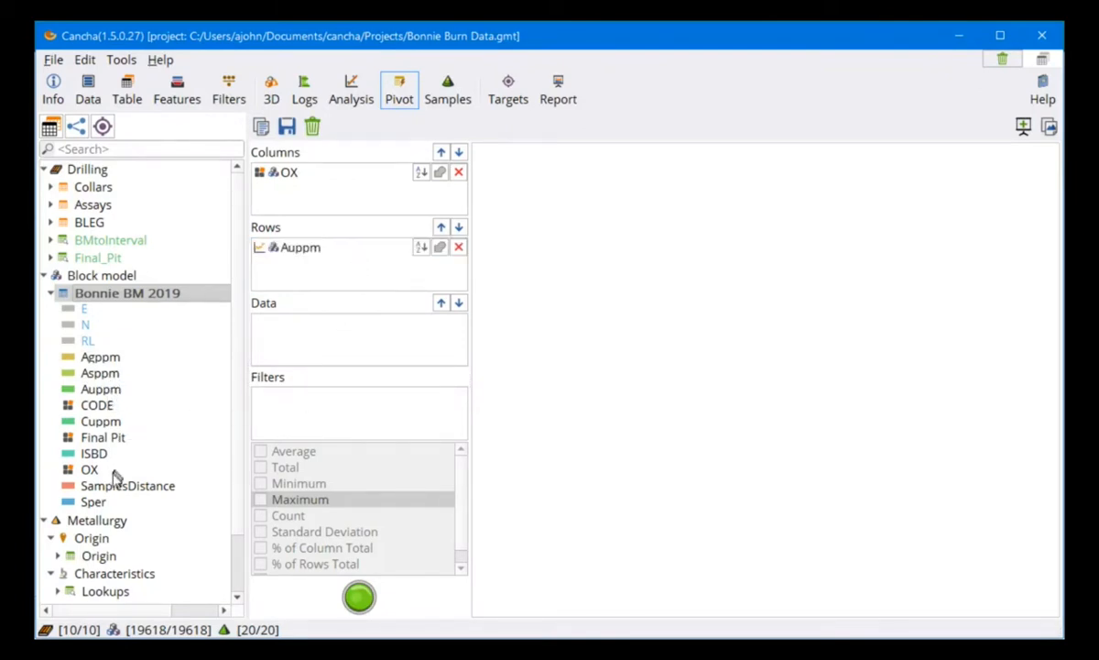
{"action": "left_click_drag", "start_coordinate": [91, 500], "coordinate": [348, 353]}
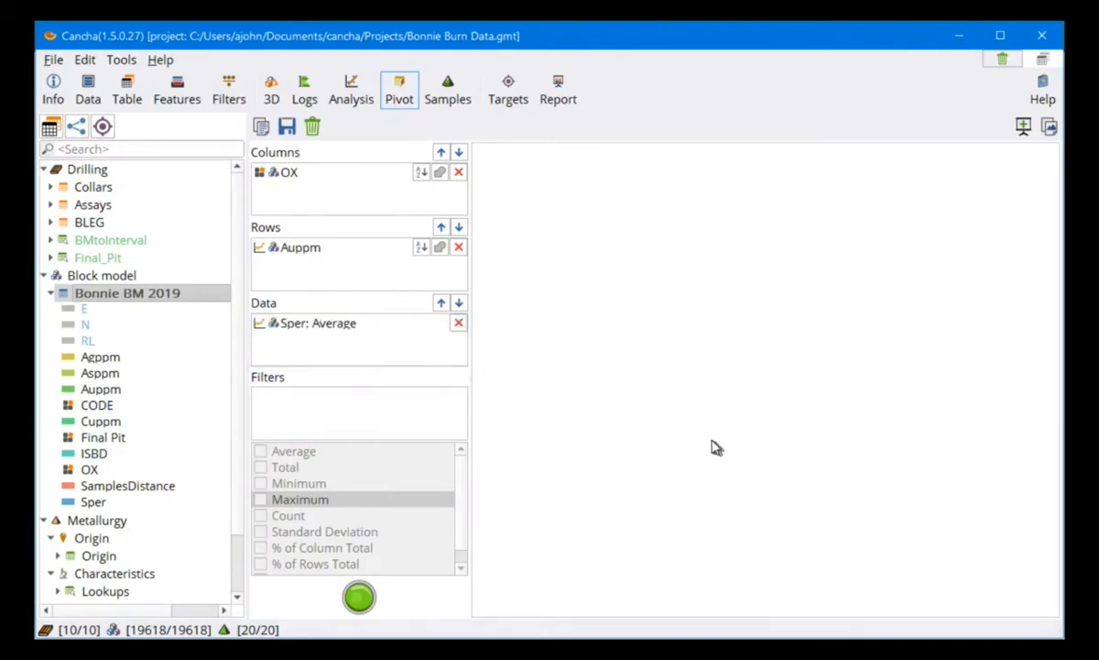
Filter the pivot to Final Pit value B and generate the table of Sper averages.
{"action": "left_click_drag", "start_coordinate": [106, 437], "coordinate": [356, 422]}
{"action": "left_click", "coordinate": [456, 274]}
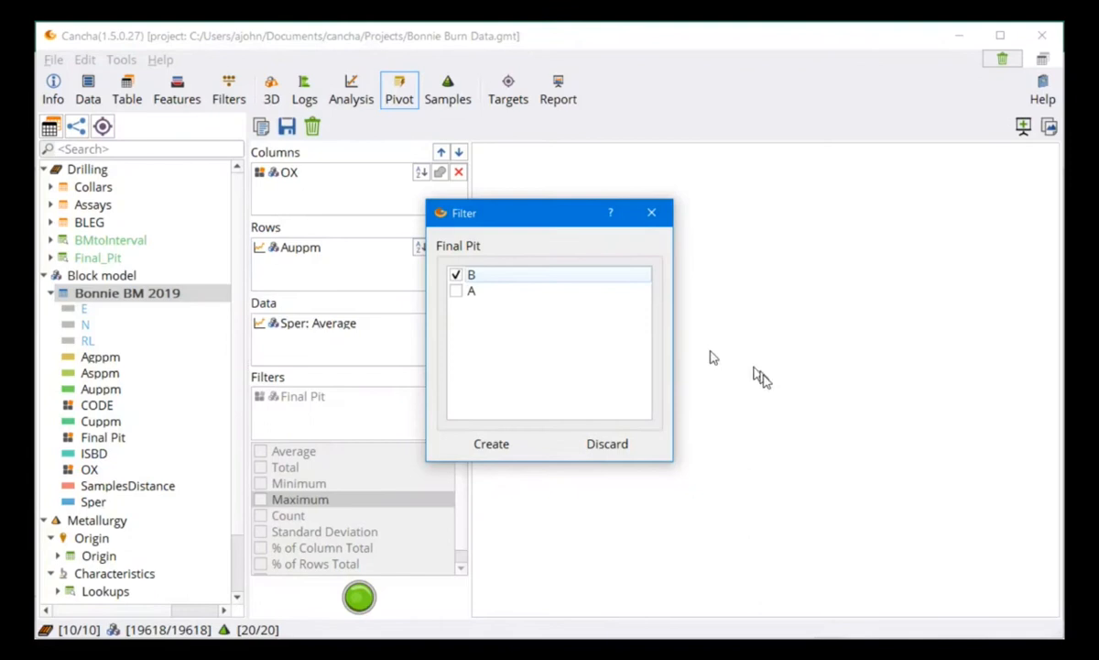
{"action": "left_click", "coordinate": [501, 445]}
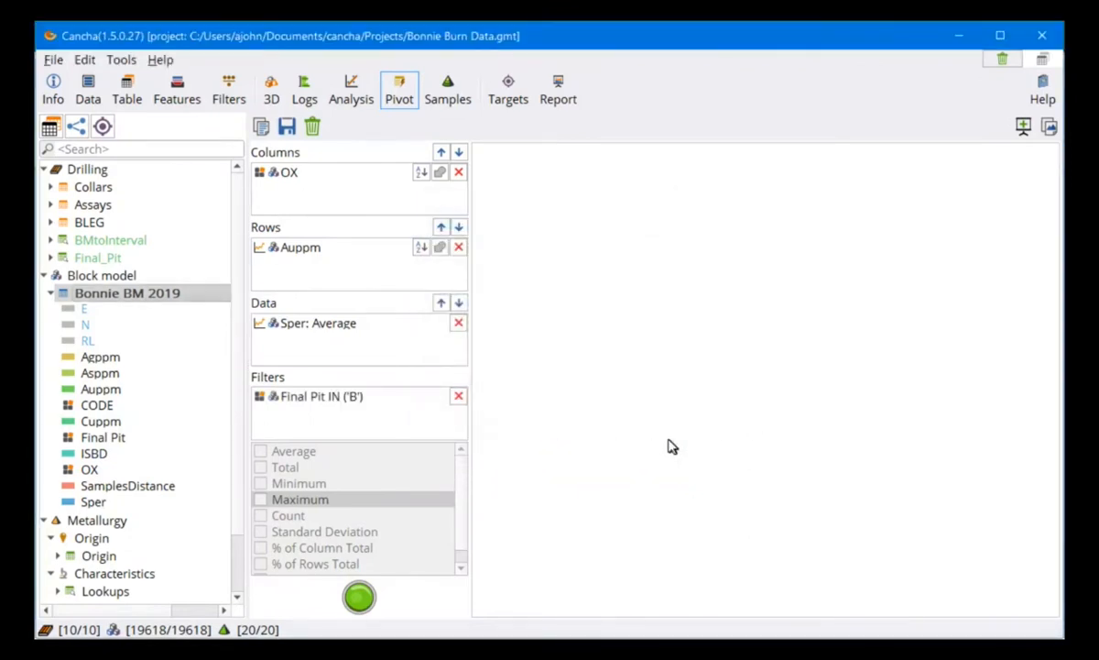
{"action": "left_click", "coordinate": [291, 322]}
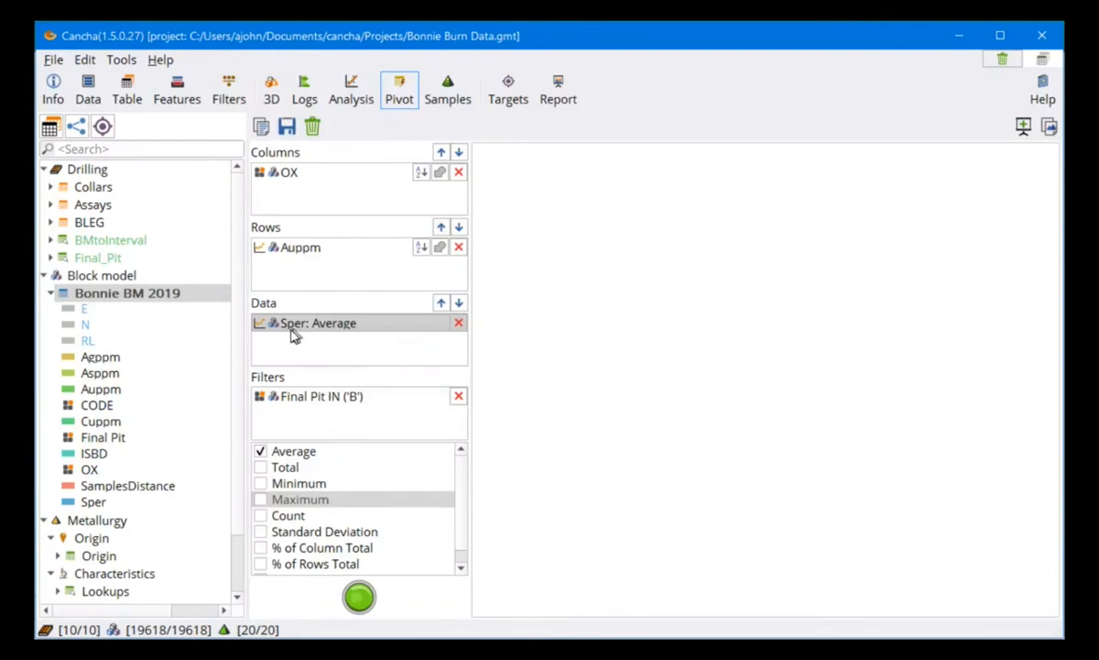
{"action": "left_click", "coordinate": [359, 597]}
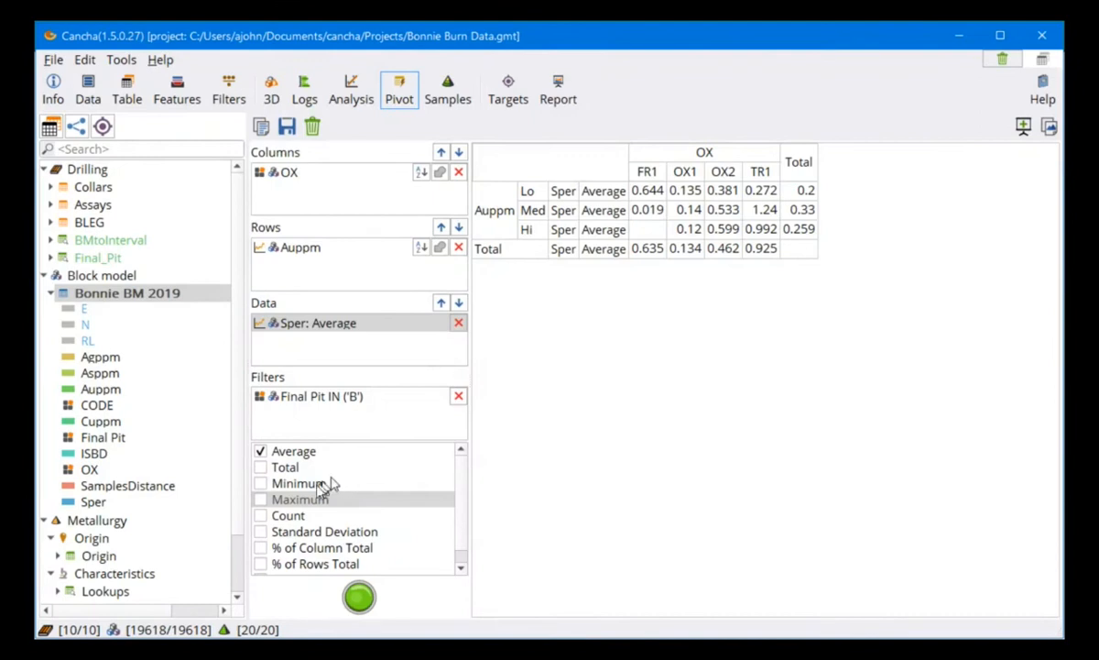
Add the Maximum and Minimum statistics for Sper and regenerate the pivot table.
{"action": "left_click", "coordinate": [261, 500]}
{"action": "left_click", "coordinate": [261, 483]}
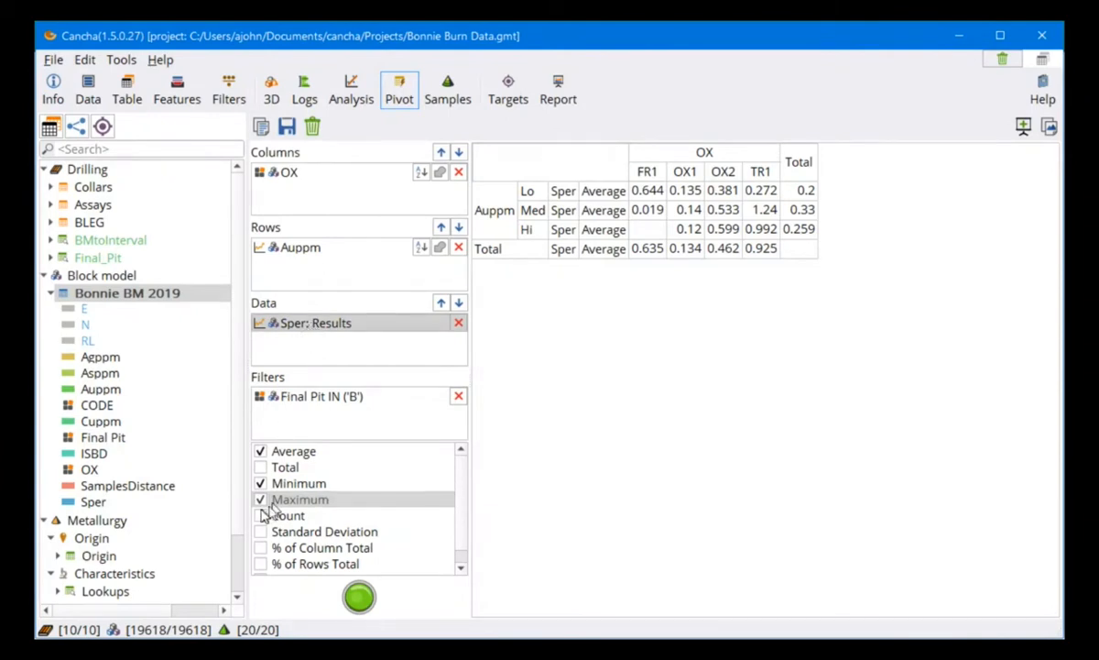
{"action": "left_click", "coordinate": [358, 598]}
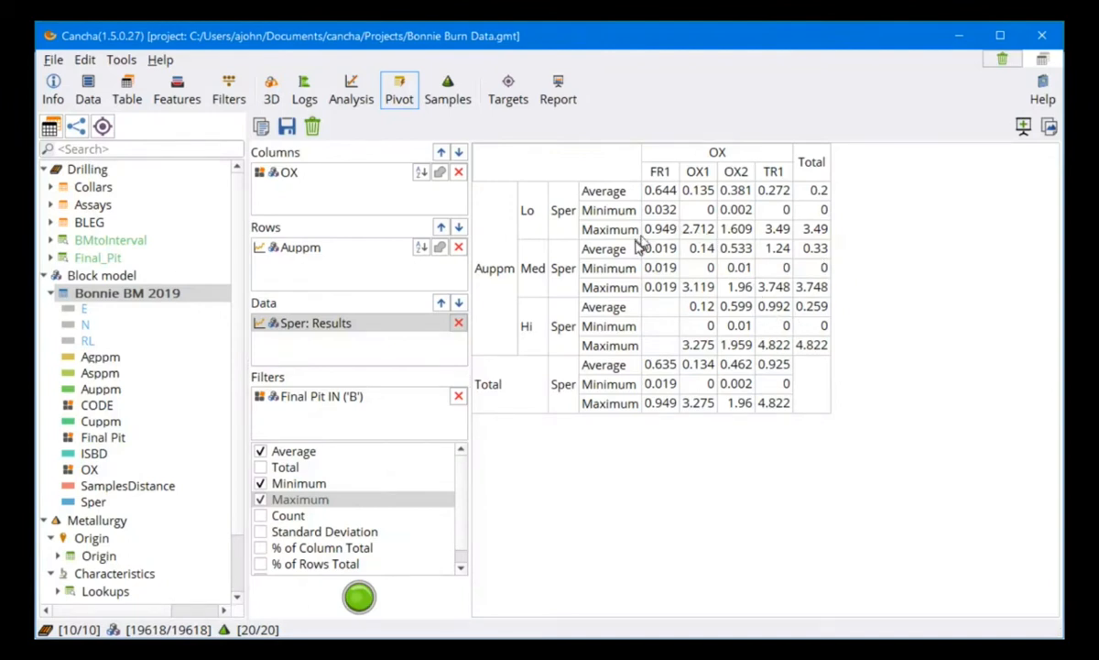
Copy the pivot table and paste it into cell A1 of the blank Excel workbook.
{"action": "left_click", "coordinate": [262, 128]}
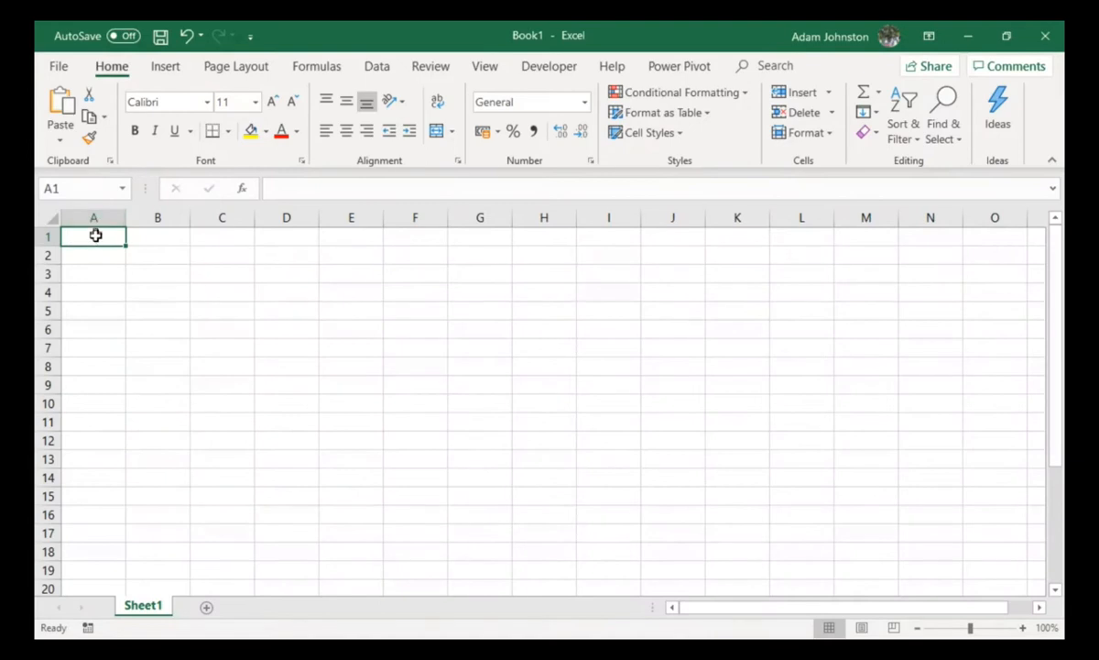
{"action": "right_click", "coordinate": [96, 238]}
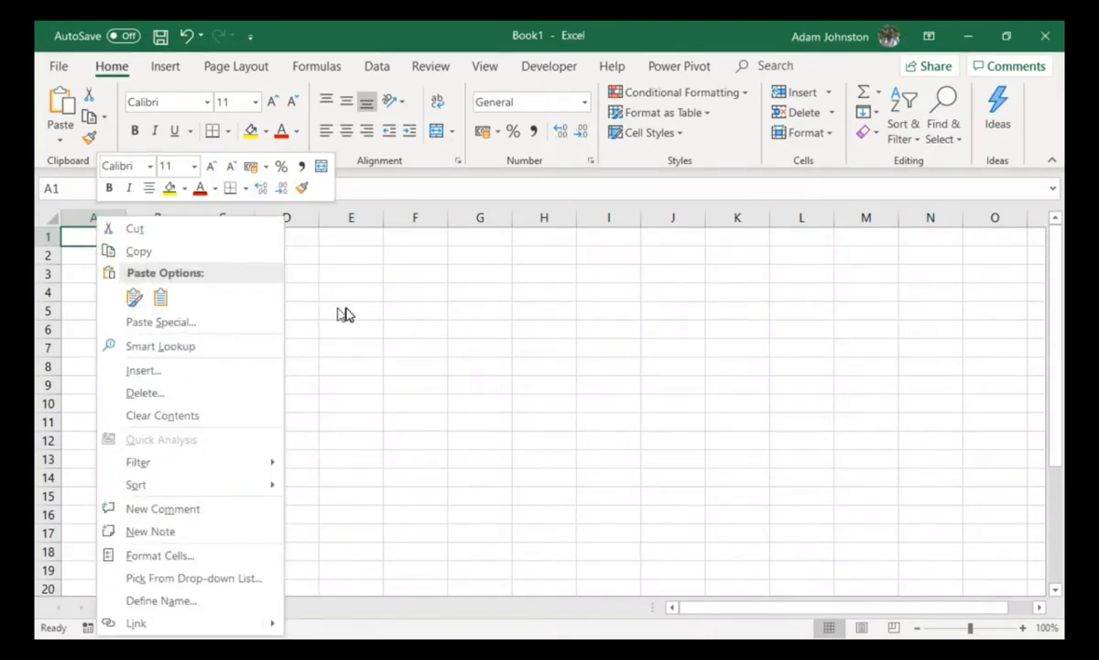
{"action": "key", "text": "Escape"}
{"action": "key", "text": "ctrl+v"}
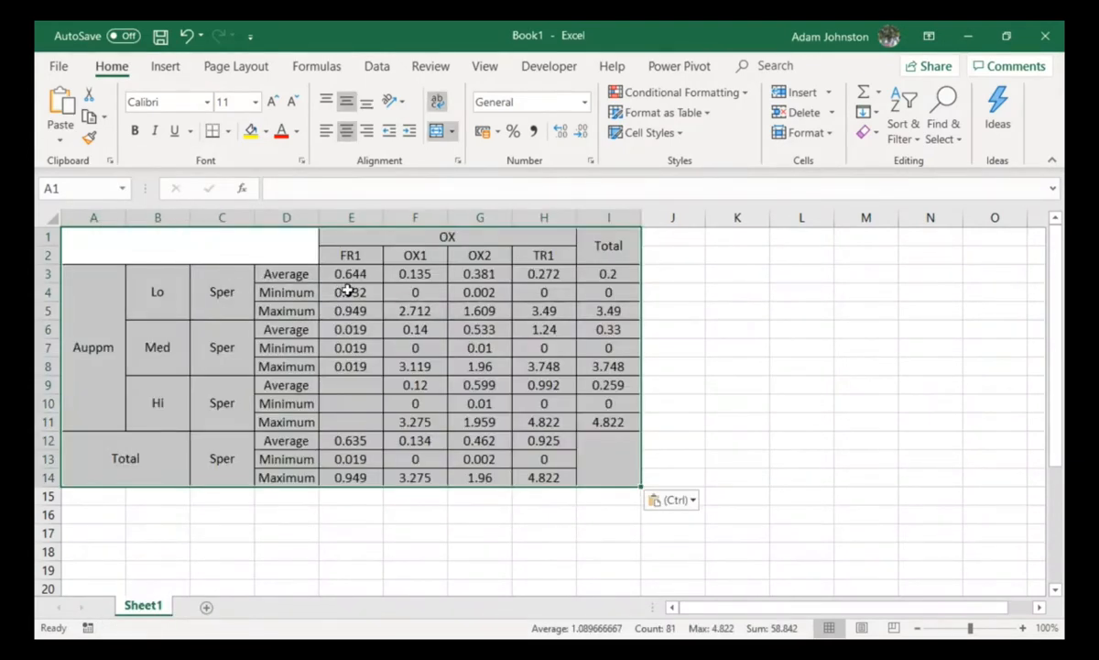
{"action": "left_click", "coordinate": [758, 294]}
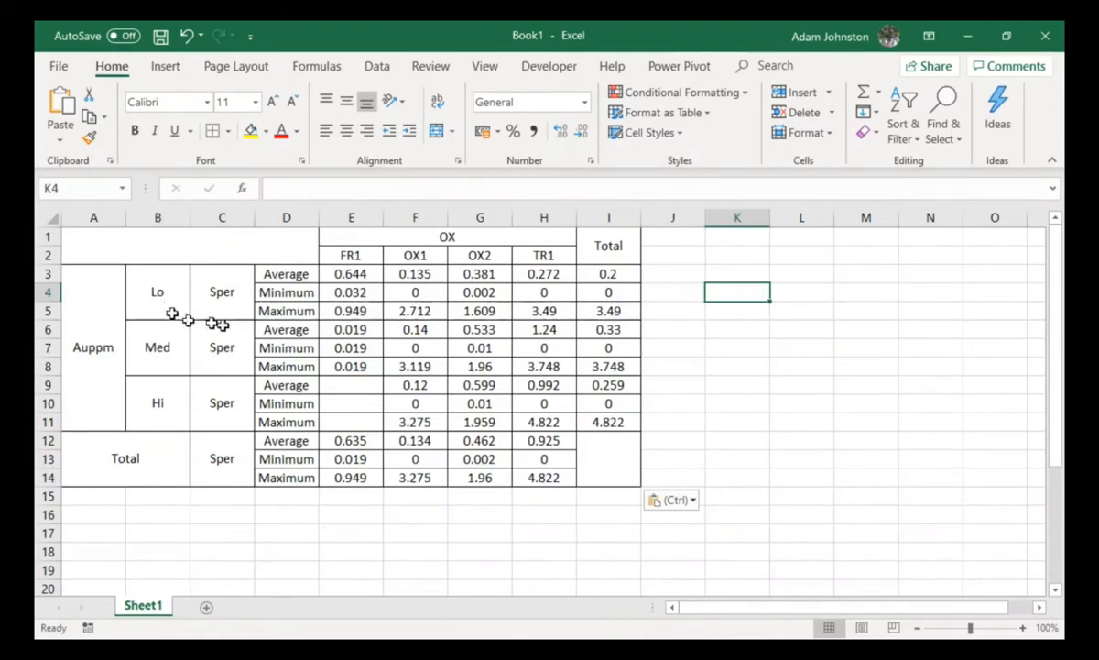
Check individual cells of the pasted table, such as E6, H5, G10 and G4, for separate values.
{"action": "left_click", "coordinate": [351, 329]}
{"action": "left_click", "coordinate": [543, 311]}
{"action": "left_click", "coordinate": [480, 403]}
{"action": "left_click", "coordinate": [369, 421]}
{"action": "left_click", "coordinate": [474, 292]}
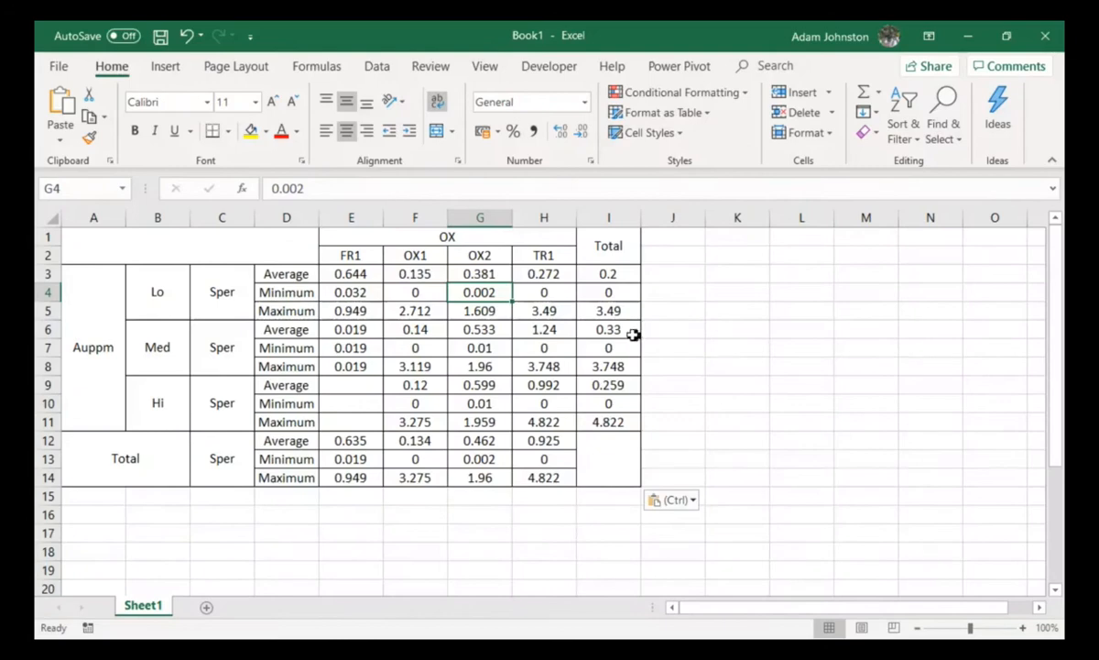
Switch to Cancha, copy the pivot table as an image, and paste the picture into the Excel sheet.
{"action": "key", "text": "alt+Tab"}
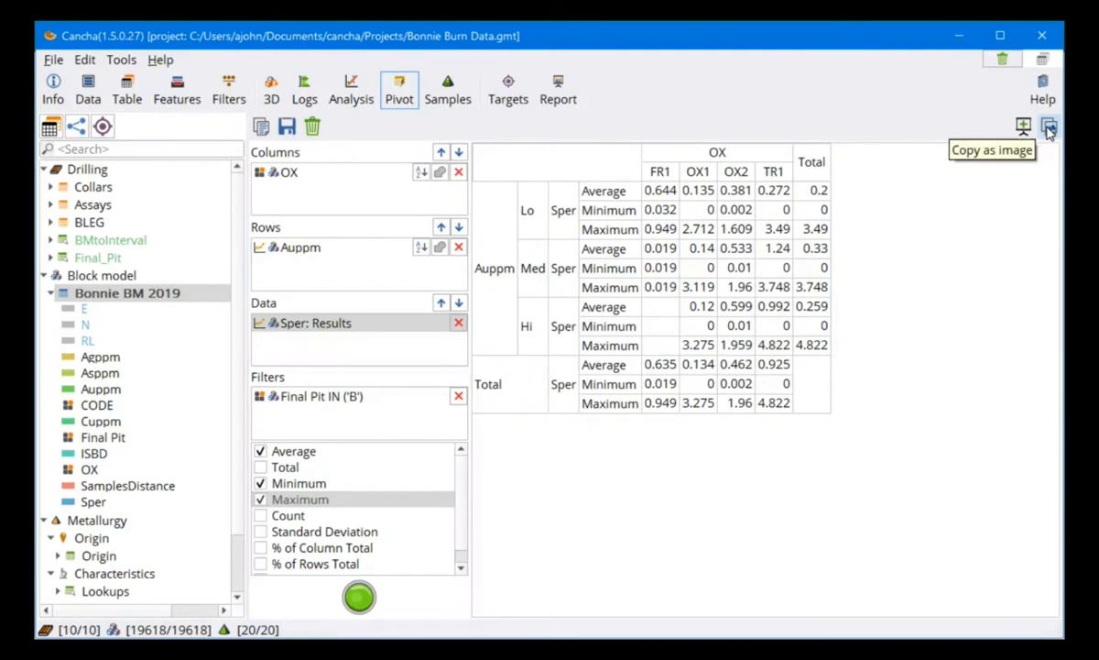
{"action": "left_click", "coordinate": [1050, 130]}
{"action": "key", "text": "alt+Tab"}
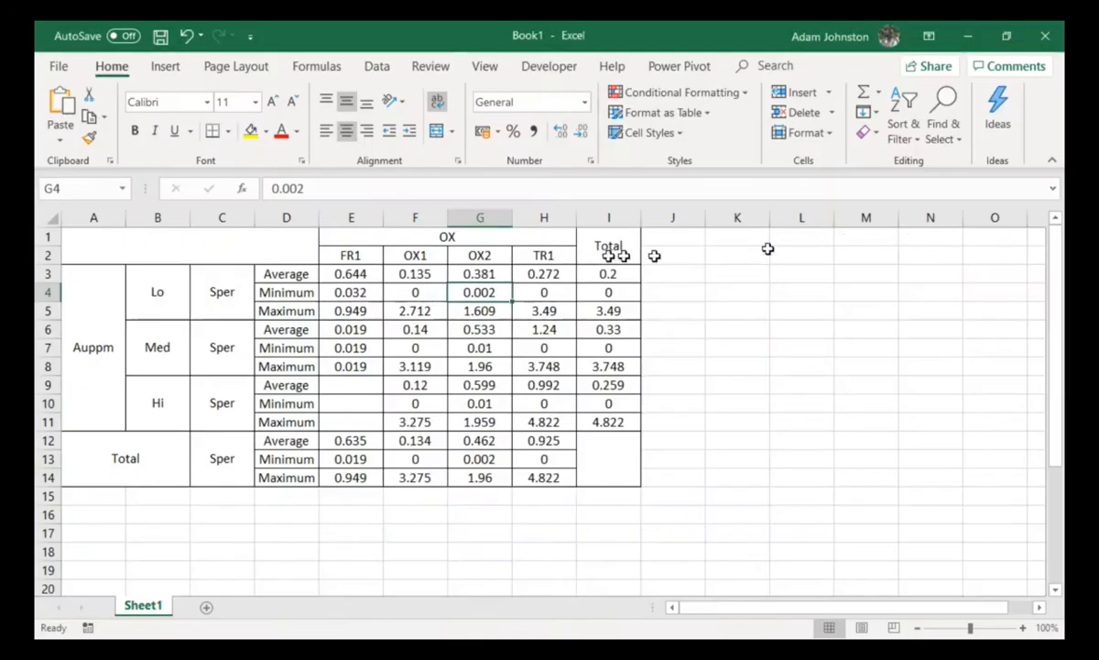
{"action": "key", "text": "ctrl+v"}
Shrink the pasted picture to less than half size and place it beside the table, over about columns K to M.
{"action": "left_click_drag", "start_coordinate": [618, 358], "coordinate": [640, 276]}
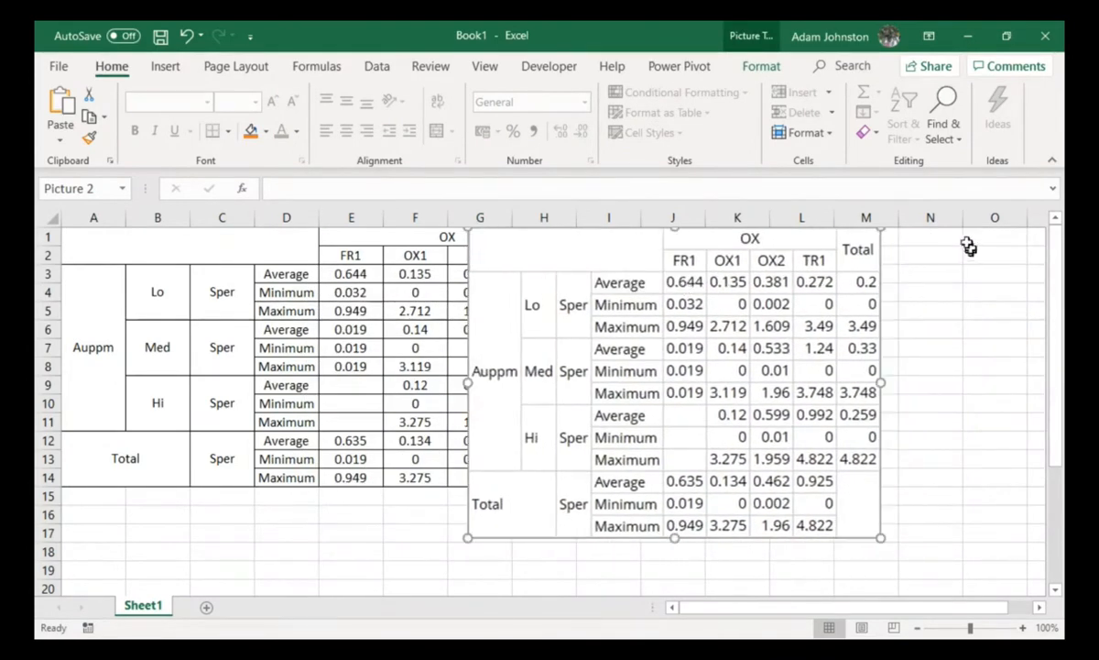
{"action": "left_click_drag", "start_coordinate": [880, 226], "coordinate": [657, 343]}
{"action": "left_click_drag", "start_coordinate": [597, 363], "coordinate": [818, 309]}
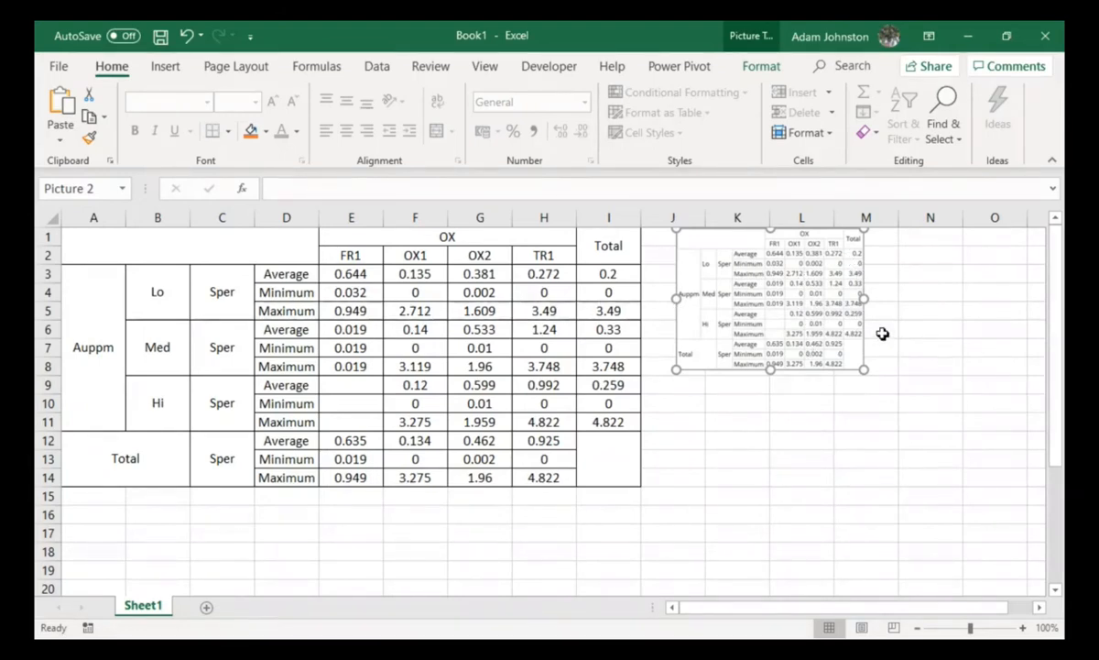
{"action": "left_click_drag", "start_coordinate": [770, 304], "coordinate": [844, 365]}
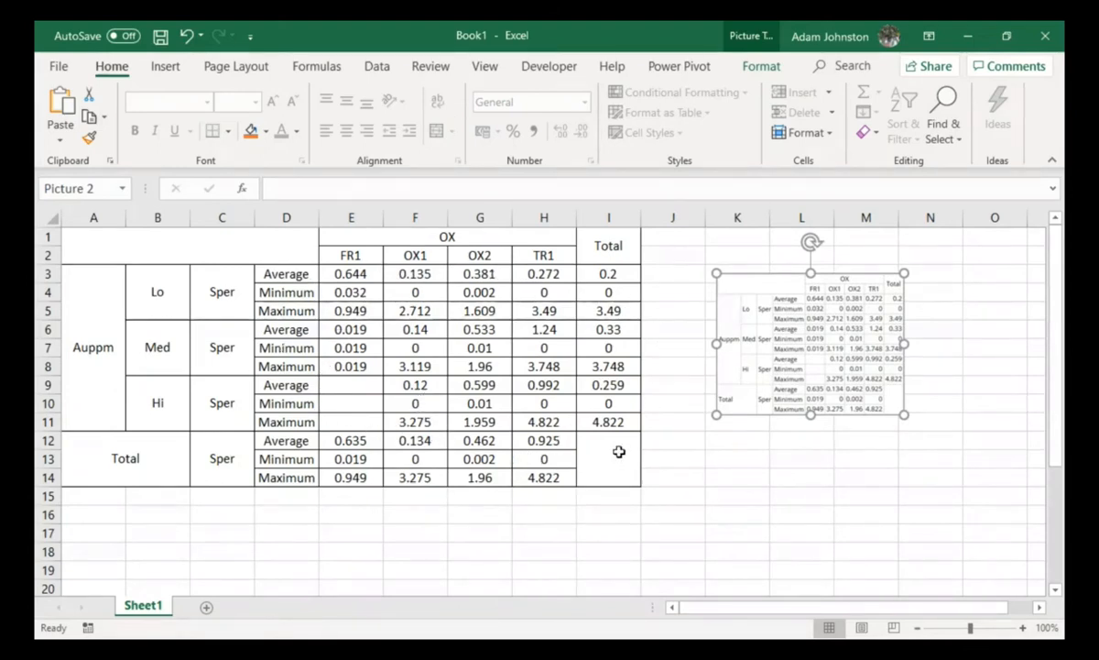
Switch back to Cancha, clear the pivot layout and remove the Final Pit filter.
{"action": "key", "text": "alt+Tab"}
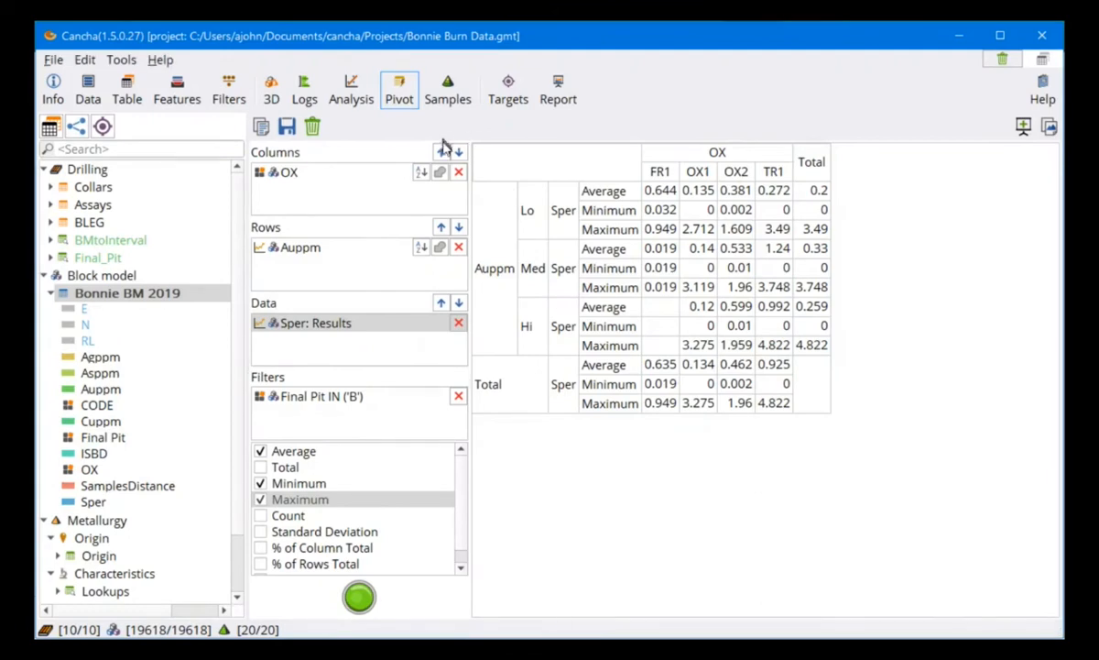
{"action": "left_click", "coordinate": [313, 126]}
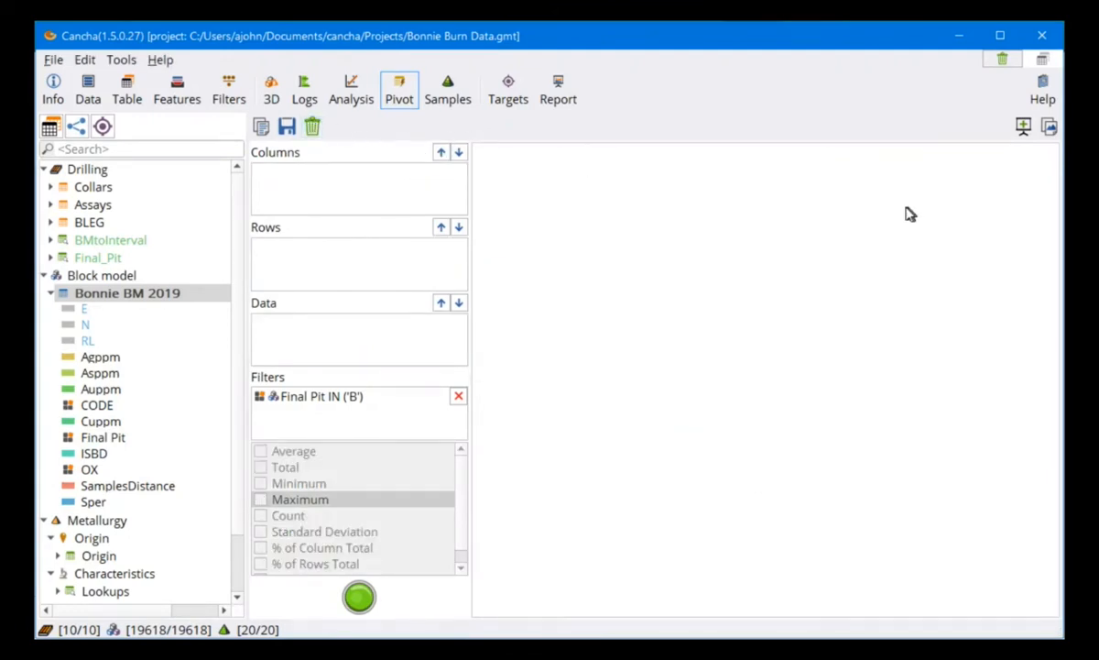
{"action": "left_click", "coordinate": [459, 395]}
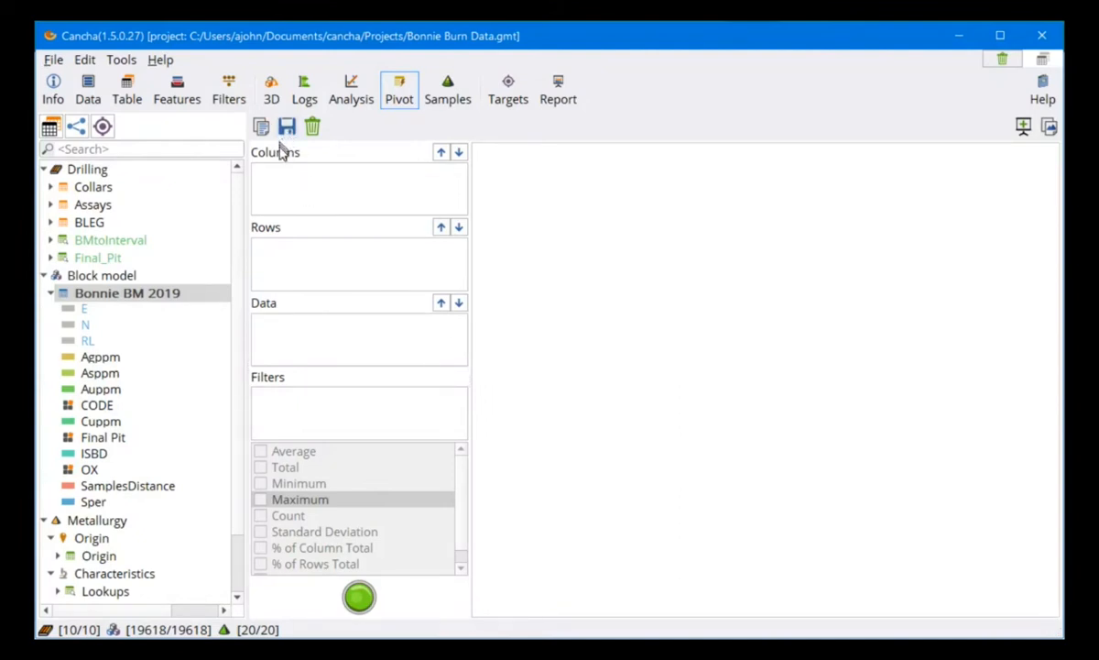
Add Sample Id and Phase from the metallurgy Origin table as pivot rows, with Phase ordered above Sample Id.
{"action": "scroll", "coordinate": [167, 368], "scroll_direction": "down", "scroll_amount": 2}
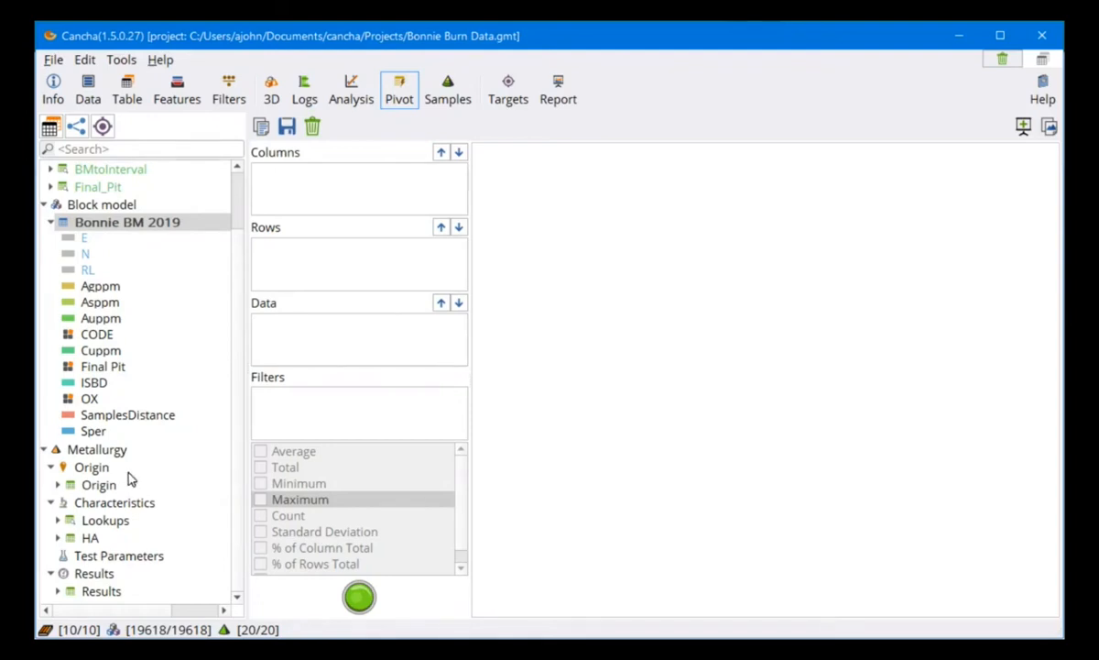
{"action": "left_click", "coordinate": [57, 484]}
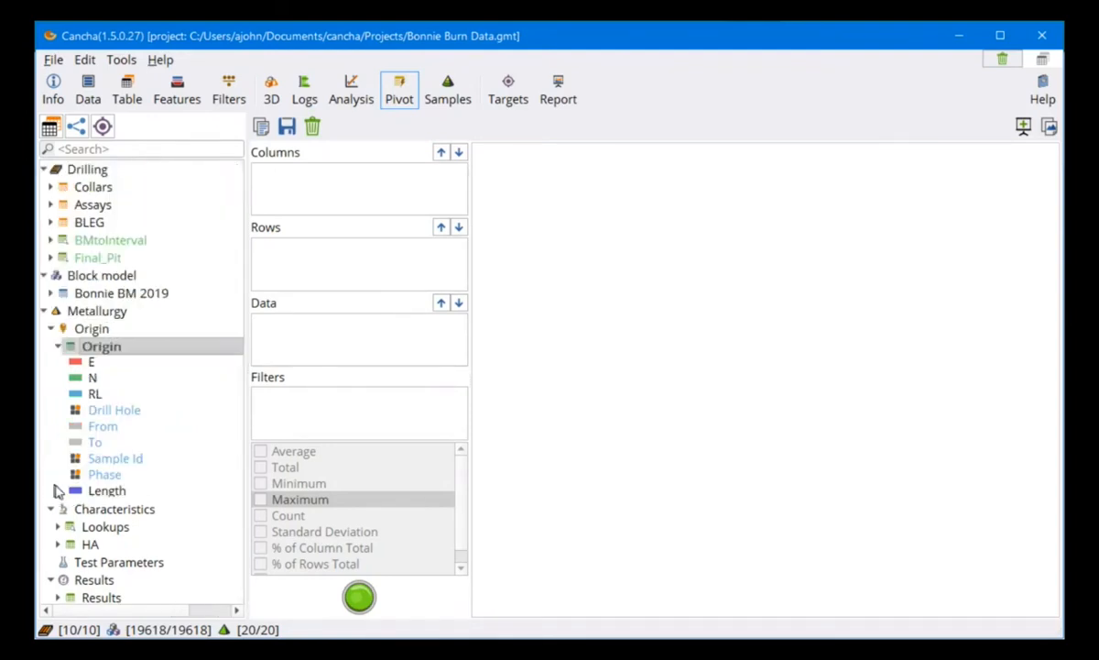
{"action": "left_click_drag", "start_coordinate": [248, 384], "coordinate": [287, 271]}
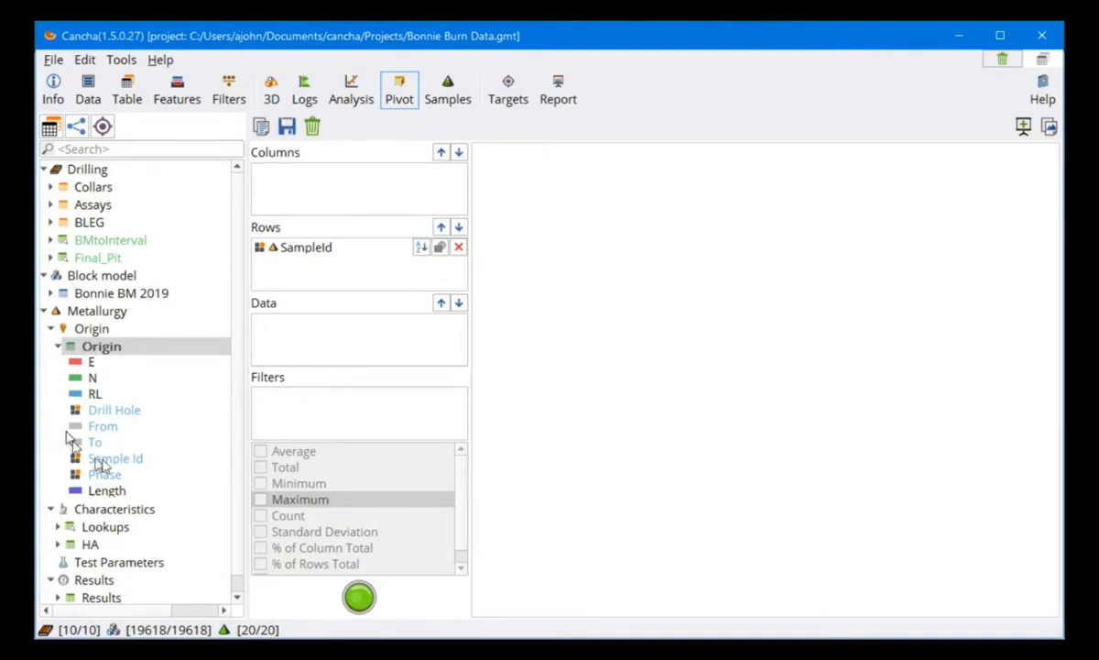
{"action": "left_click_drag", "start_coordinate": [94, 480], "coordinate": [278, 278]}
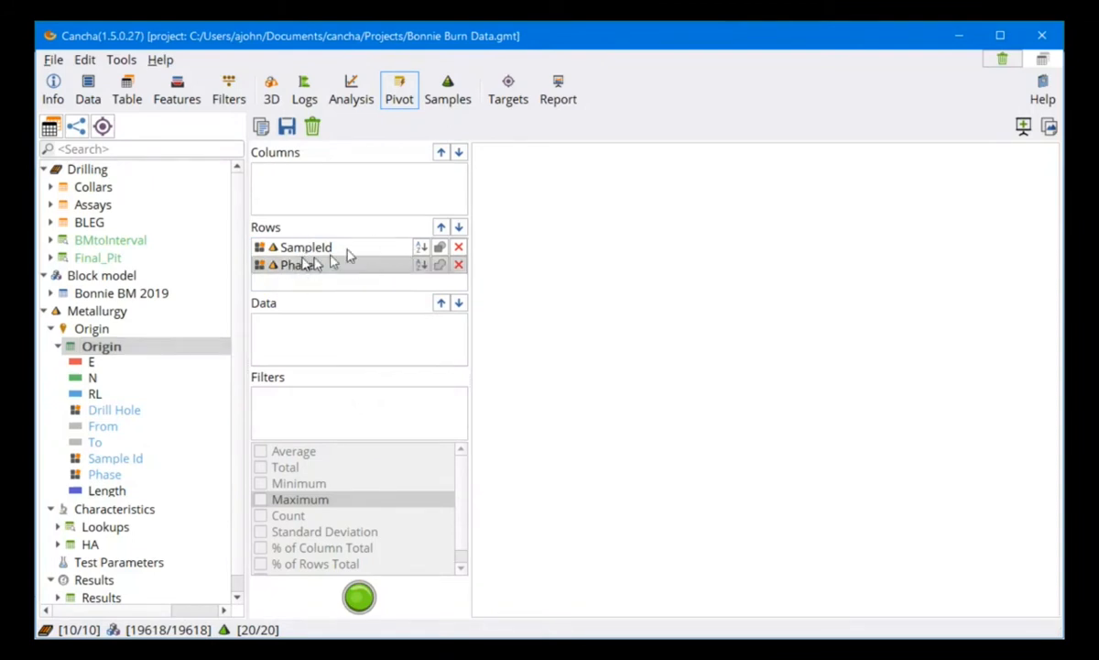
{"action": "left_click", "coordinate": [440, 229]}
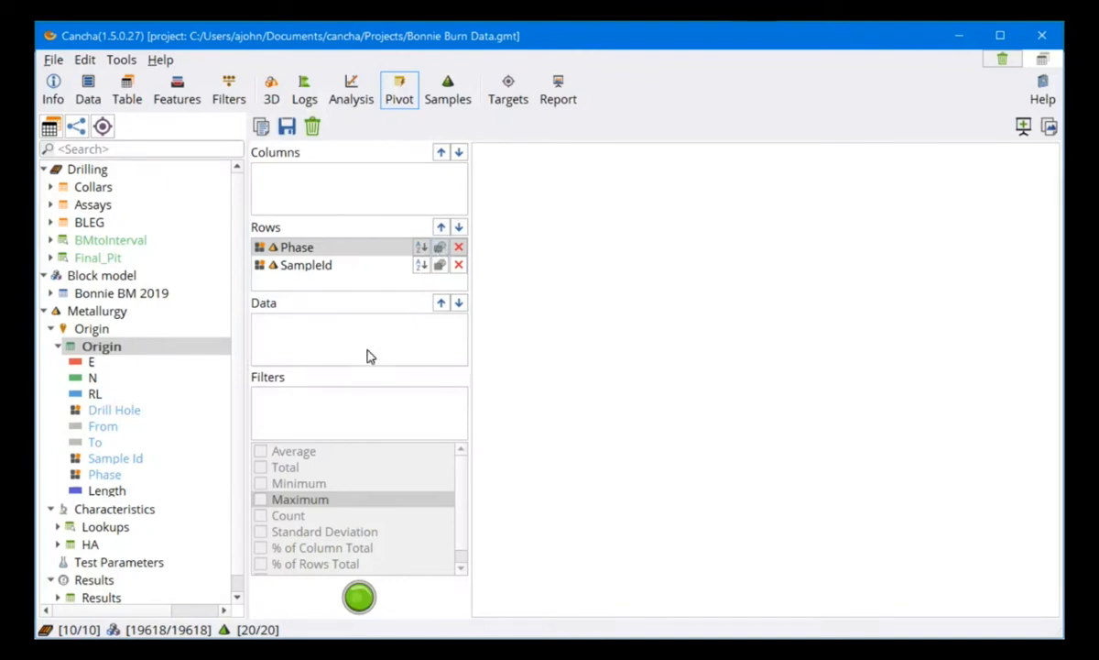
Add Au from the HA table and Au from the Assays lookup as pivot data, and generate the table.
{"action": "left_click", "coordinate": [93, 545]}
{"action": "left_click_drag", "start_coordinate": [90, 462], "coordinate": [335, 344]}
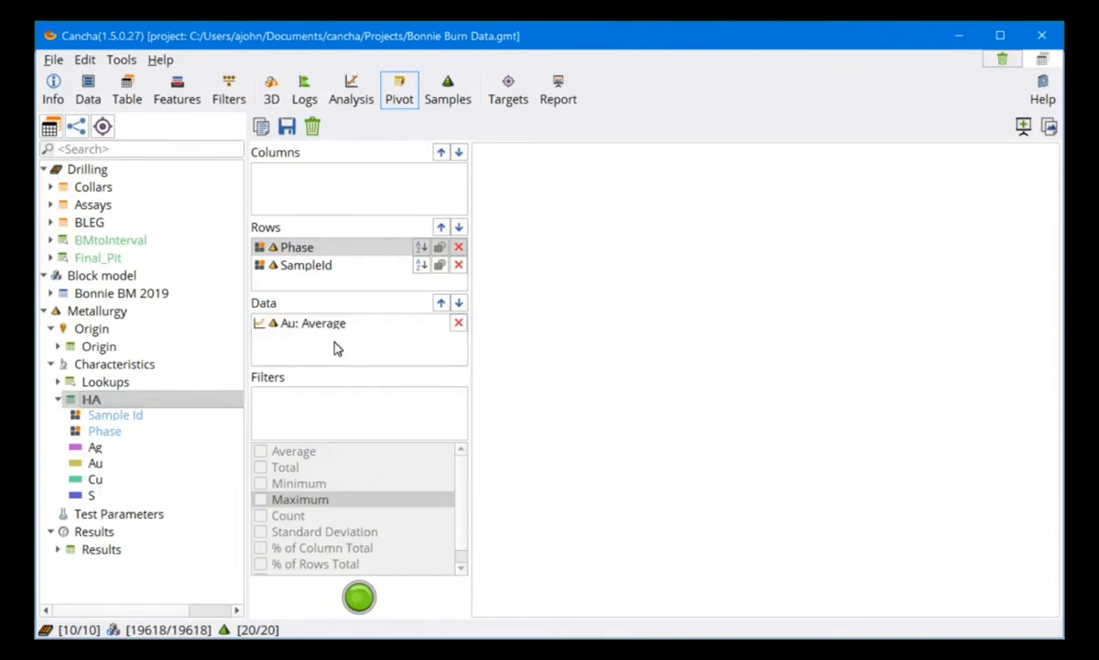
{"action": "left_click", "coordinate": [59, 380]}
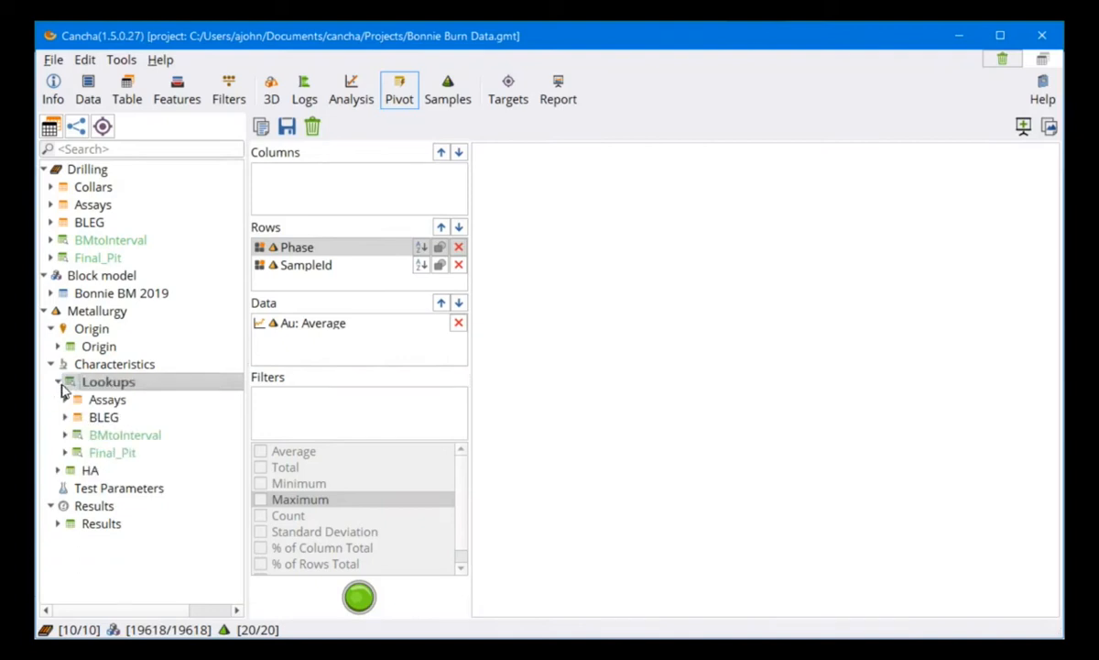
{"action": "left_click", "coordinate": [107, 399]}
{"action": "left_click_drag", "start_coordinate": [104, 470], "coordinate": [302, 353]}
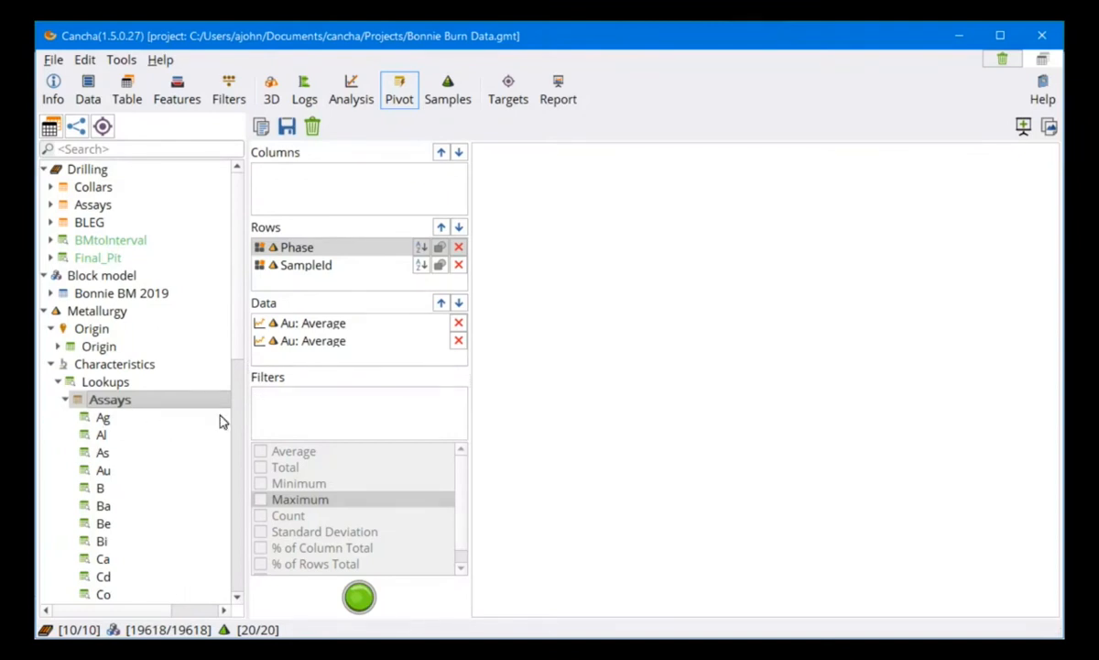
{"action": "left_click", "coordinate": [359, 596]}
Compare the head assay and looked-up Au averages for each sample in Phase 1 and Phase 2.
{"action": "scroll", "coordinate": [638, 424], "scroll_direction": "down", "scroll_amount": 5}
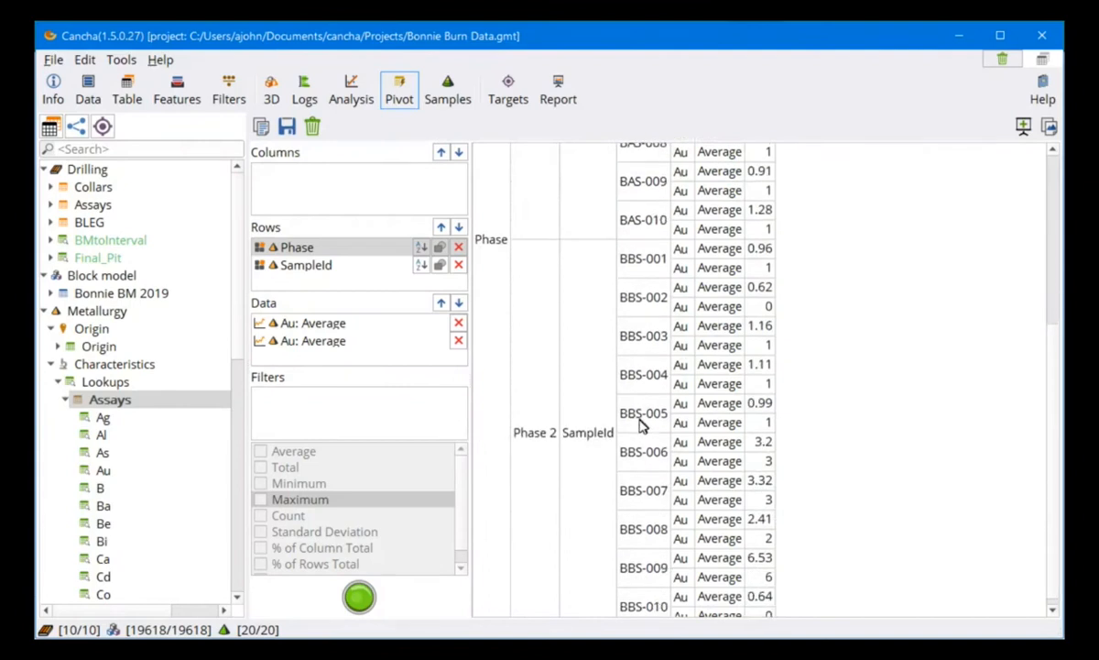
{"action": "scroll", "coordinate": [638, 428], "scroll_direction": "up", "scroll_amount": 5}
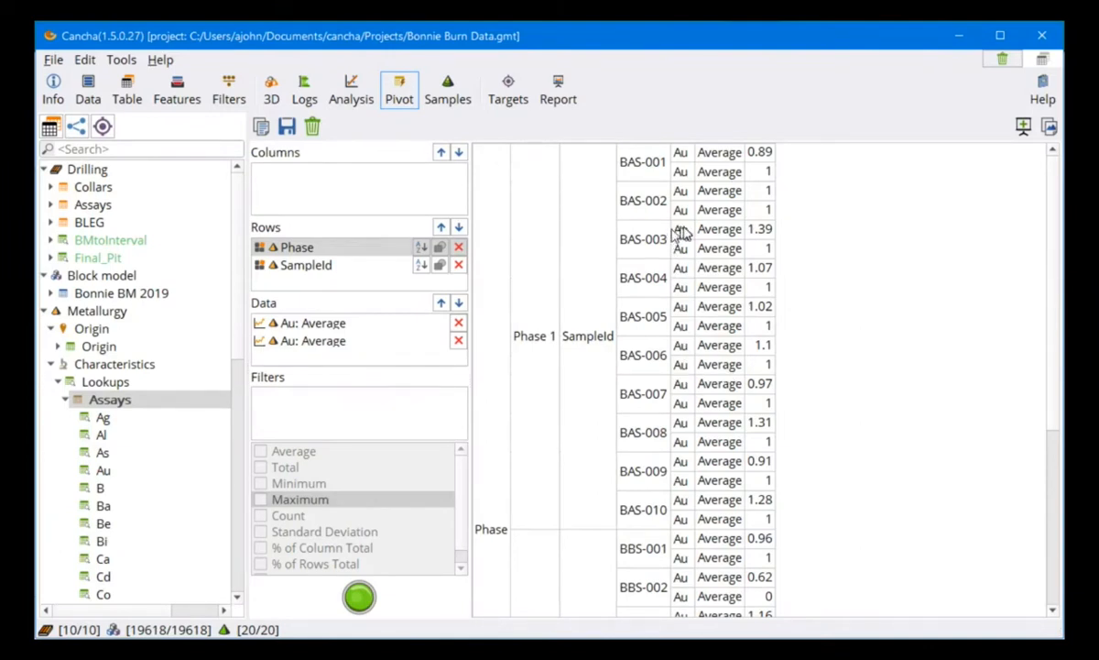
{"action": "left_click", "coordinate": [320, 343]}
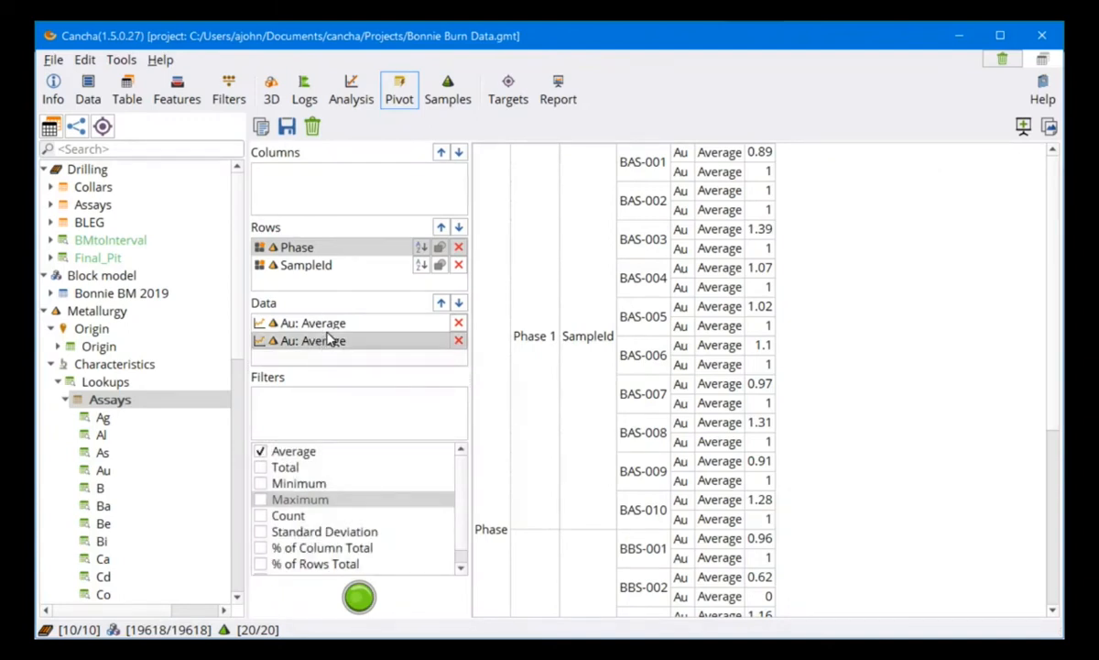
{"action": "left_click", "coordinate": [332, 325]}
{"action": "left_click", "coordinate": [330, 342]}
{"action": "scroll", "coordinate": [733, 206], "scroll_direction": "down", "scroll_amount": 5}
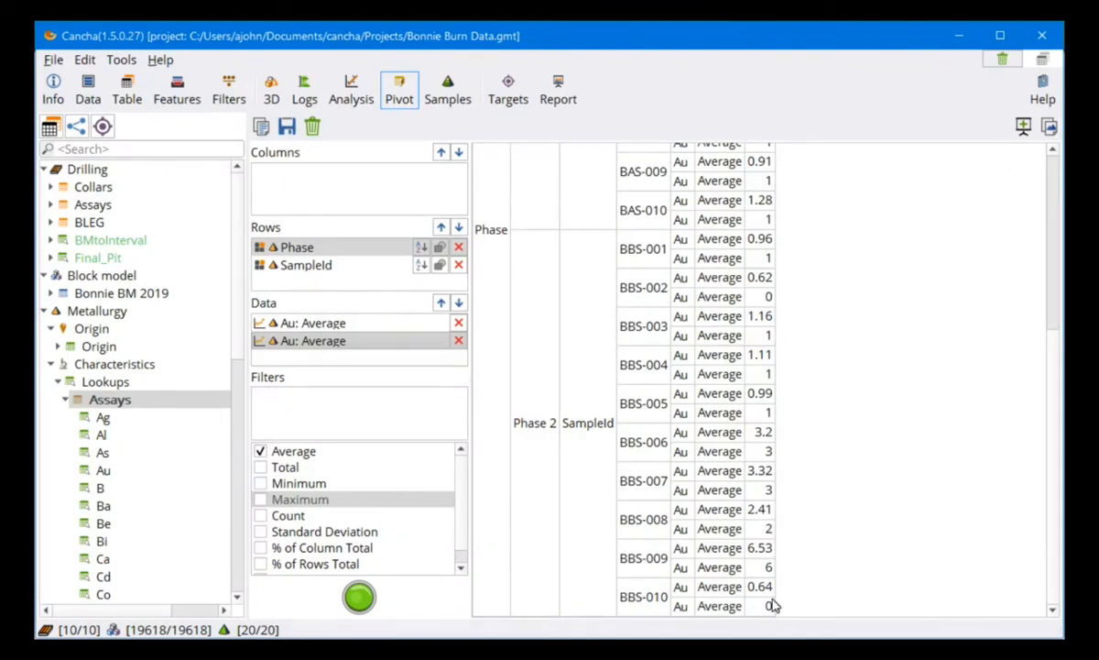
{"action": "scroll", "coordinate": [794, 393], "scroll_direction": "up", "scroll_amount": 5}
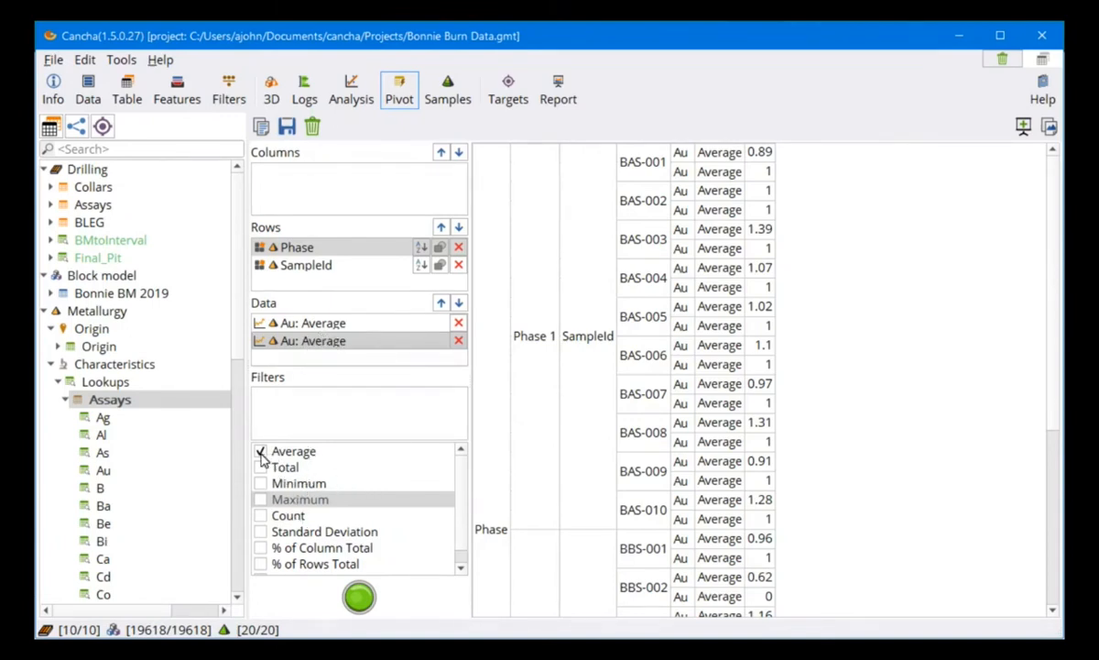
Remove the second Au average from the pivot data and add OX from the metallurgy BMtoInterval lookup as the pivot column.
{"action": "left_click", "coordinate": [458, 340]}
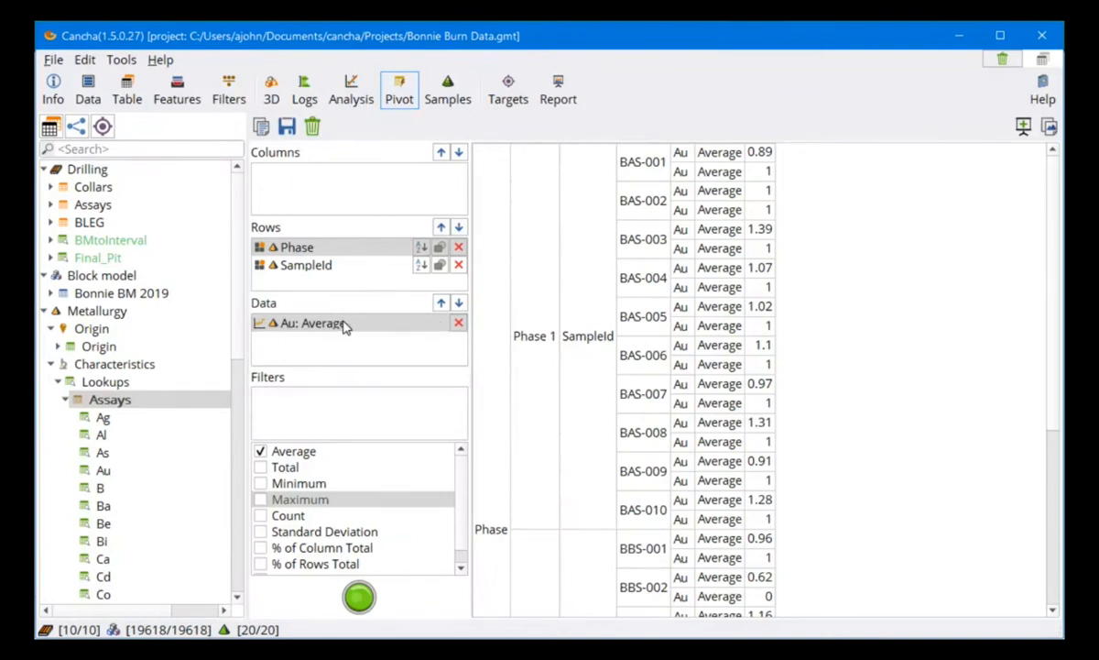
{"action": "double_click", "coordinate": [92, 346]}
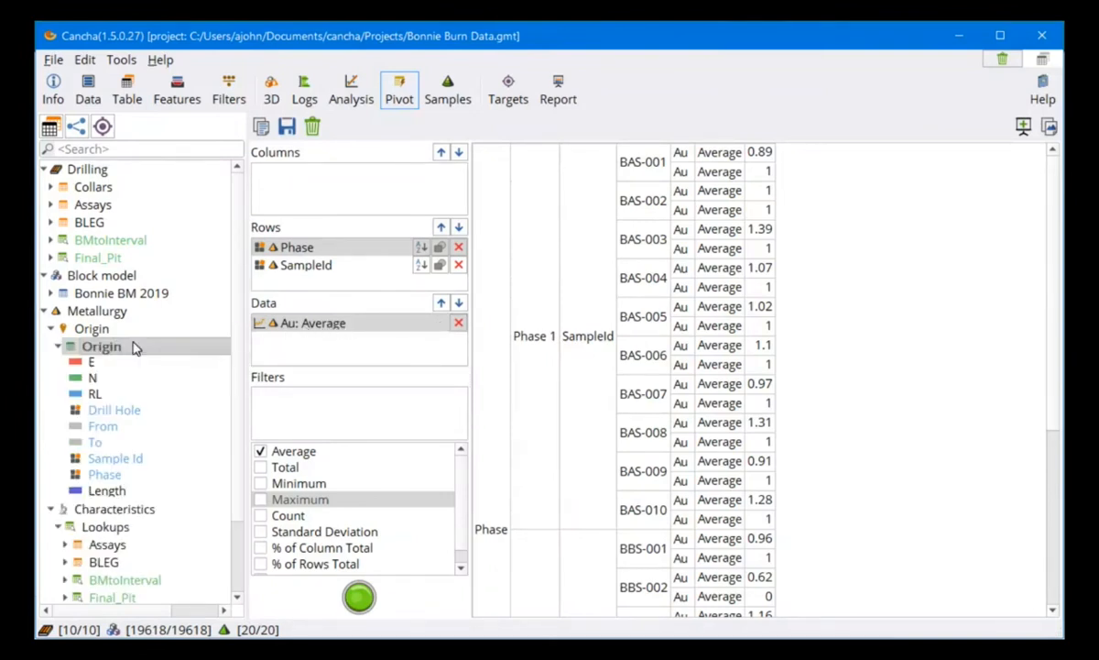
{"action": "left_click", "coordinate": [59, 346]}
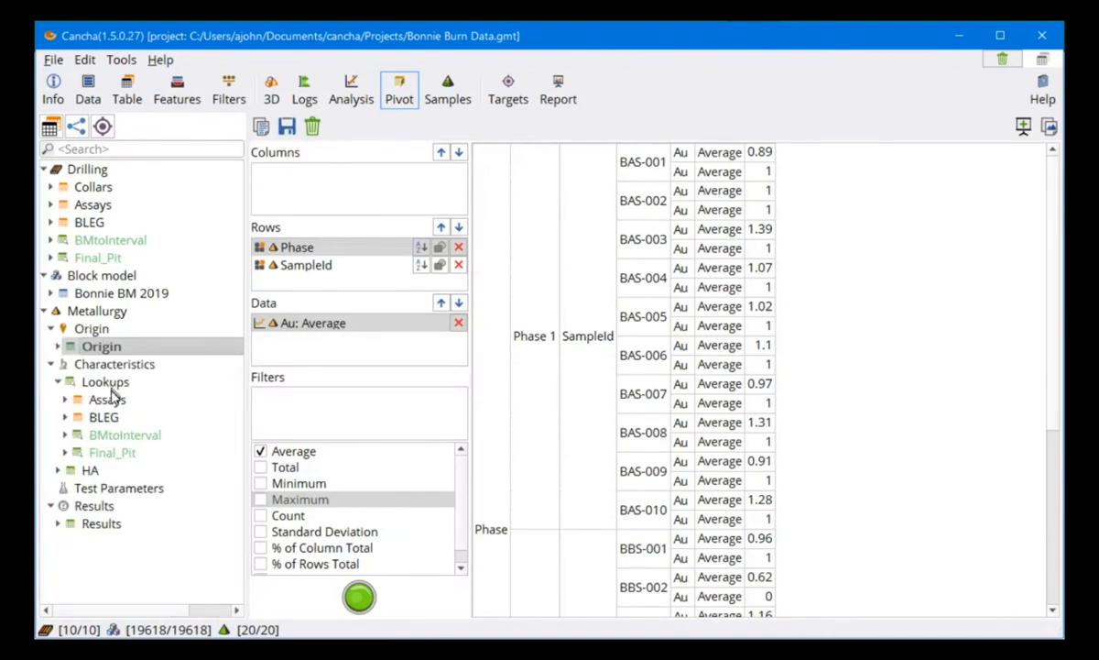
{"action": "double_click", "coordinate": [128, 435]}
{"action": "scroll", "coordinate": [149, 465], "scroll_direction": "down", "scroll_amount": 2}
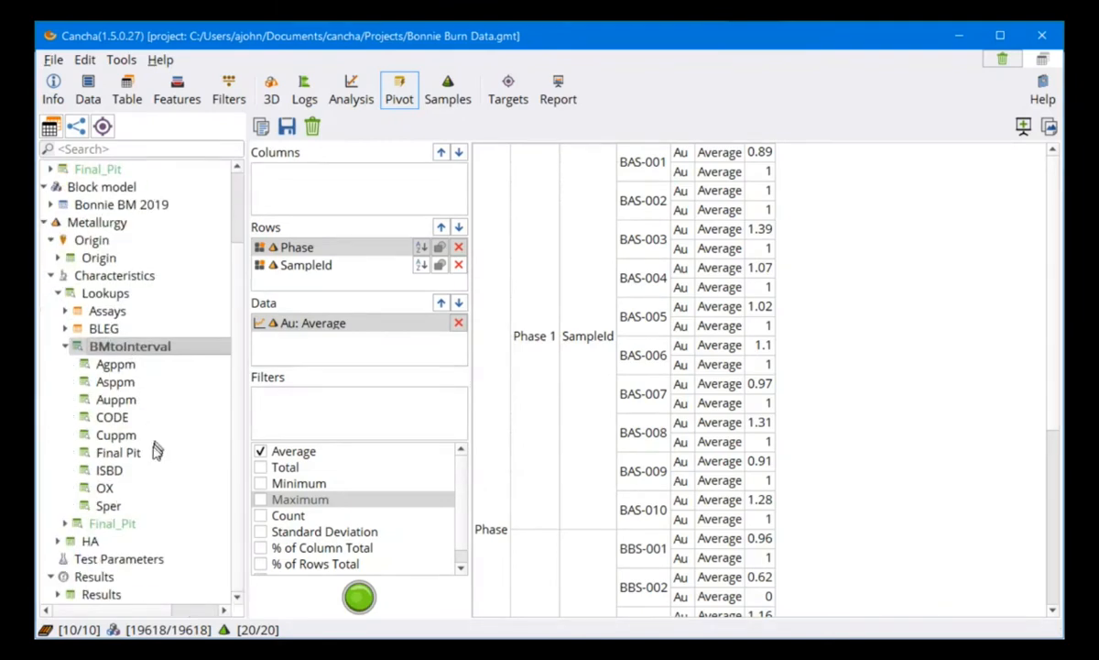
{"action": "left_click_drag", "start_coordinate": [115, 452], "coordinate": [356, 198]}
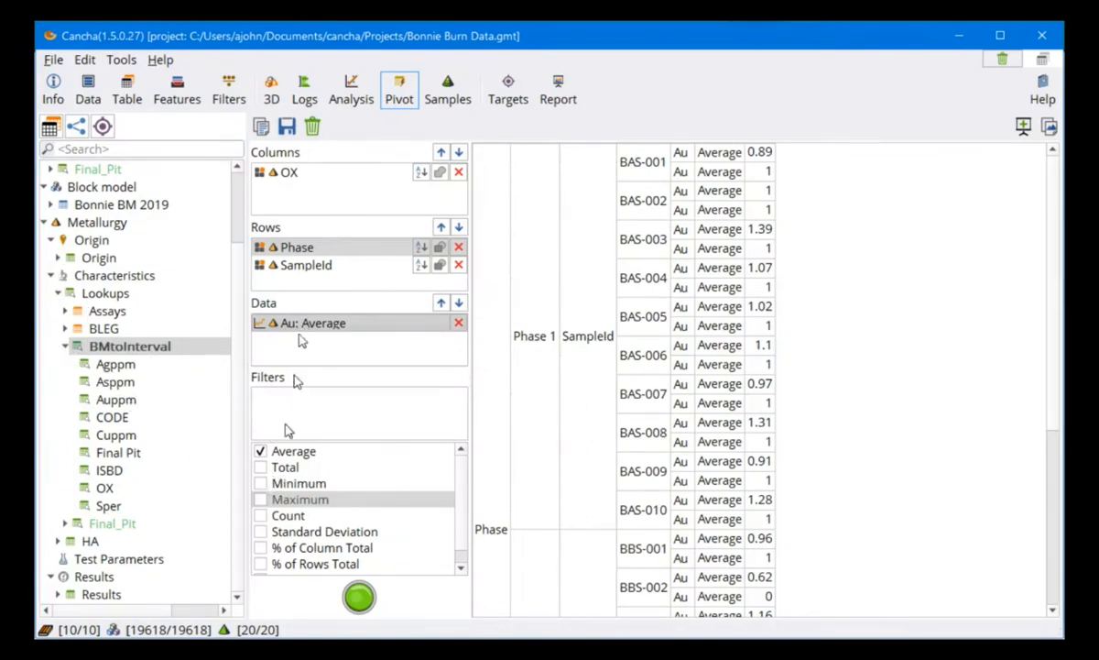
Summarise the remaining Au data by Count instead of Average and generate the pivot table.
{"action": "left_click", "coordinate": [260, 515]}
{"action": "left_click", "coordinate": [260, 451]}
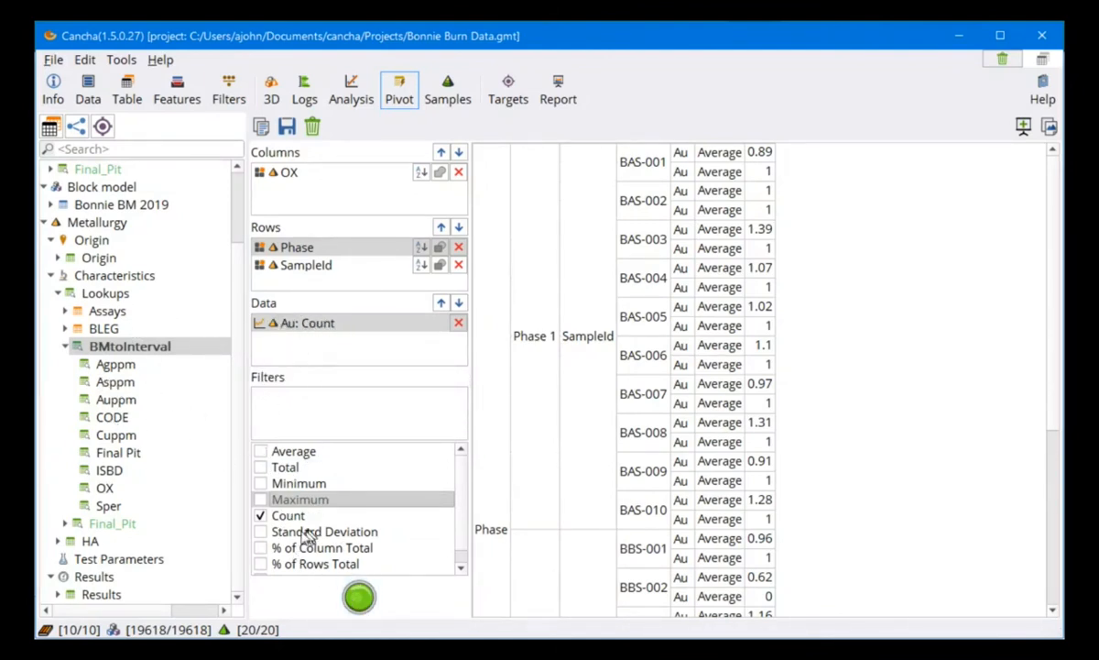
{"action": "left_click", "coordinate": [360, 599]}
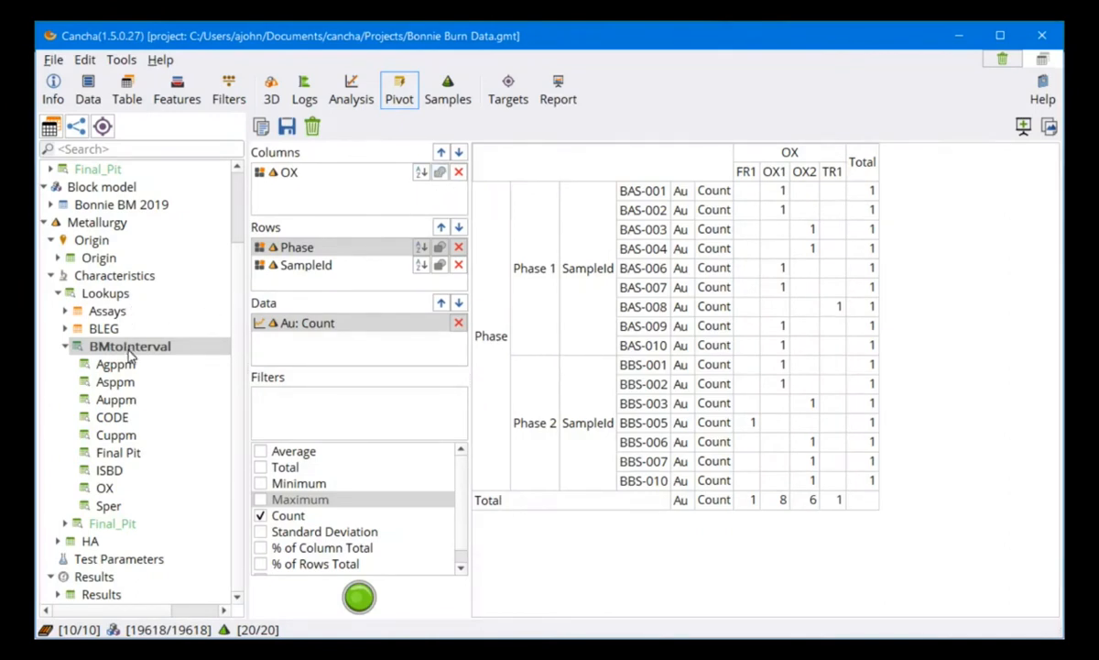
Open the OX lookup's legend and group its categories as FR1 with TR1 and OX1 with OX2.
{"action": "right_click", "coordinate": [103, 488]}
{"action": "left_click", "coordinate": [122, 493]}
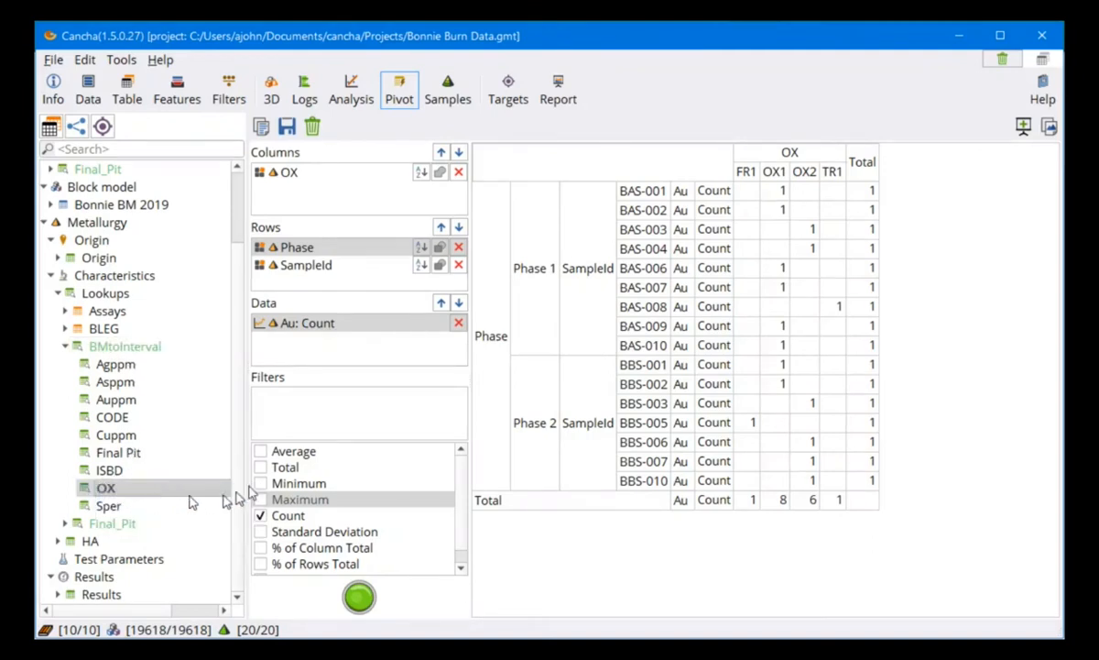
{"action": "left_click_drag", "start_coordinate": [393, 358], "coordinate": [370, 279]}
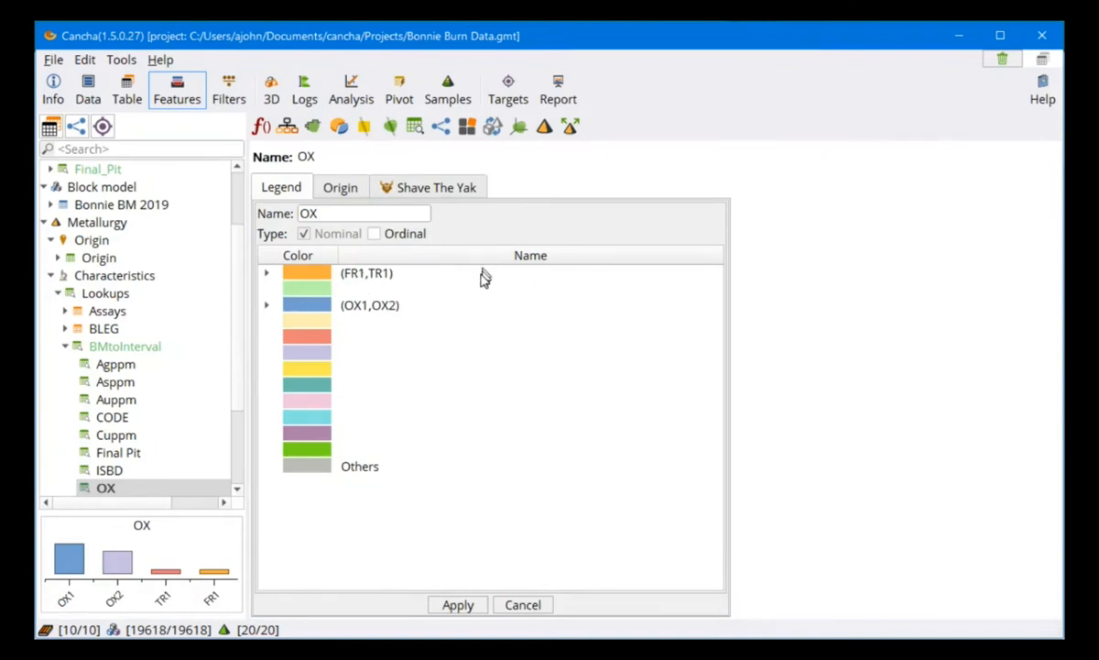
Apply the long names A to the FR1,TR1 group and B to the OX1,OX2 group, and regenerate the pivot table.
{"action": "left_click", "coordinate": [519, 289]}
{"action": "double_click", "coordinate": [535, 273]}
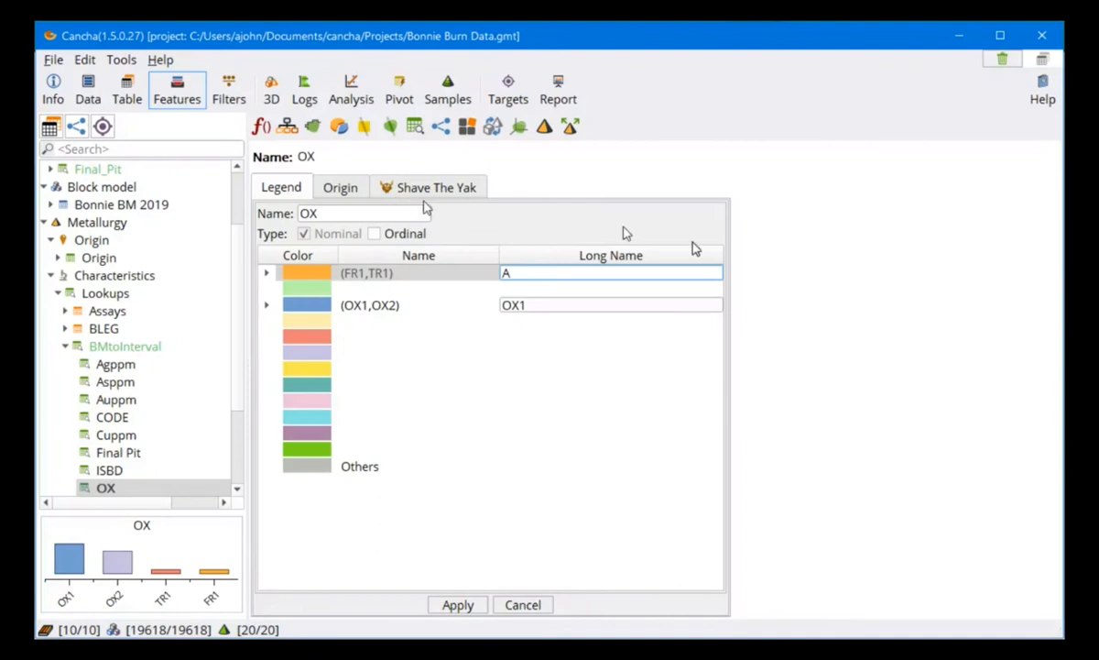
{"action": "double_click", "coordinate": [545, 307]}
{"action": "type", "text": "B"}
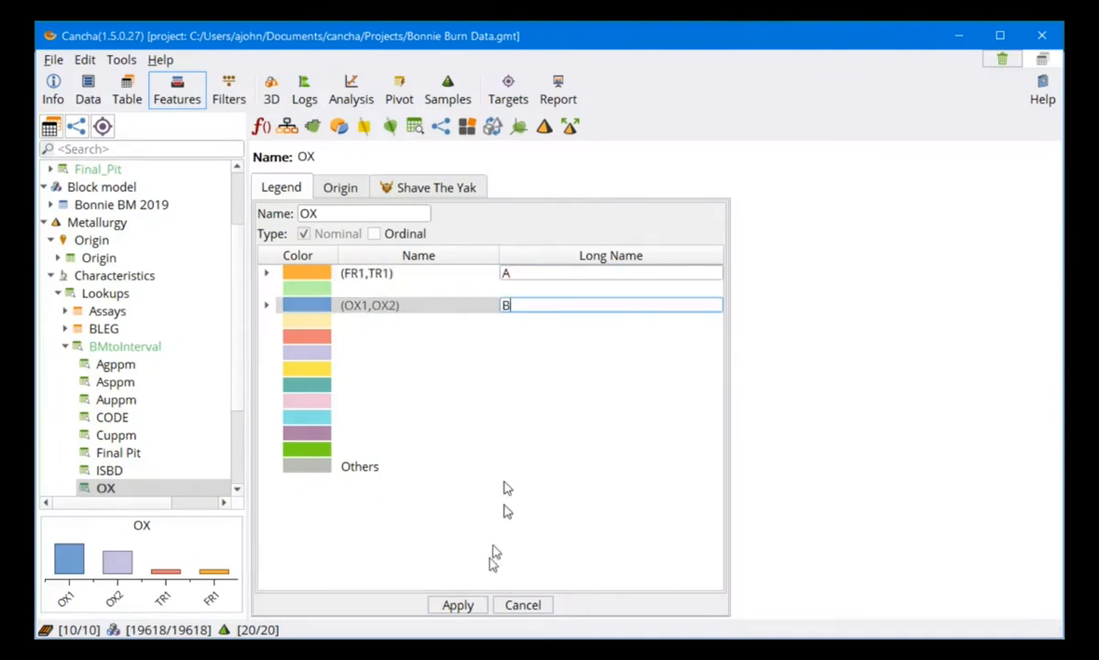
{"action": "left_click", "coordinate": [457, 604]}
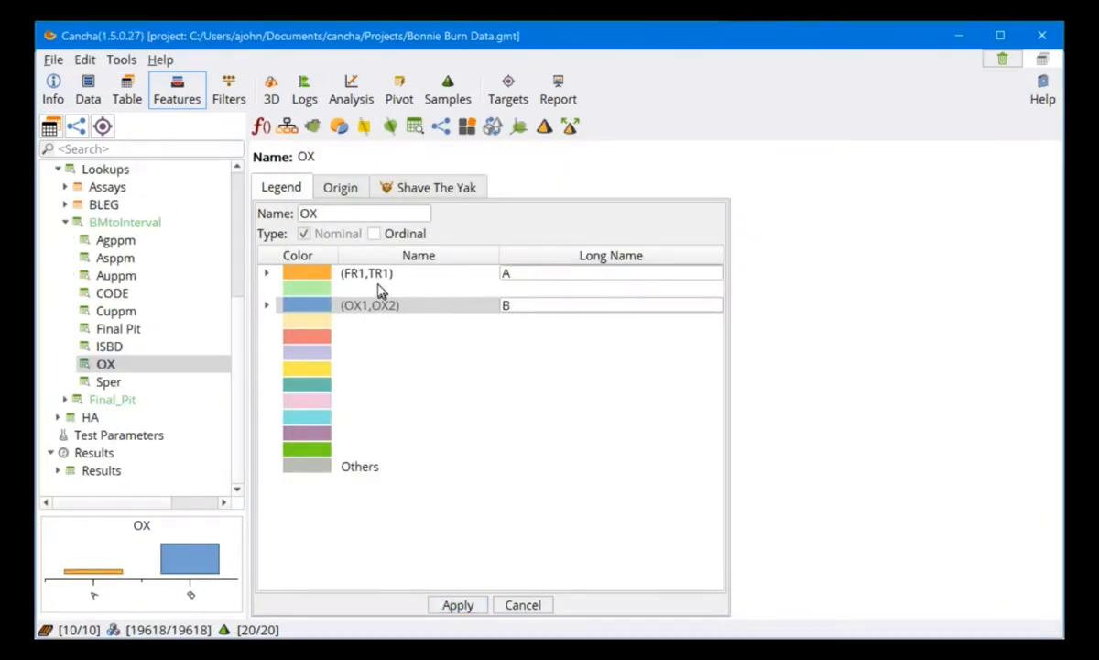
{"action": "left_click", "coordinate": [400, 87]}
{"action": "left_click", "coordinate": [361, 595]}
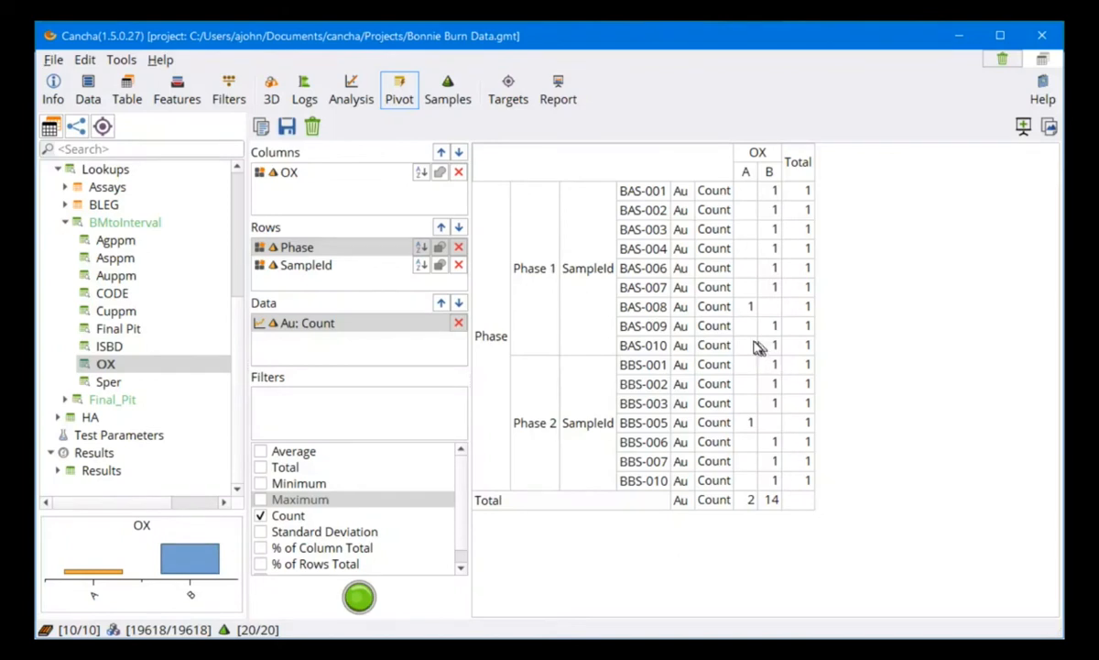
Replace the SampleId and Phase pivot rows with Asppm from the BMtoInterval lookup and regenerate the table.
{"action": "left_click", "coordinate": [459, 252]}
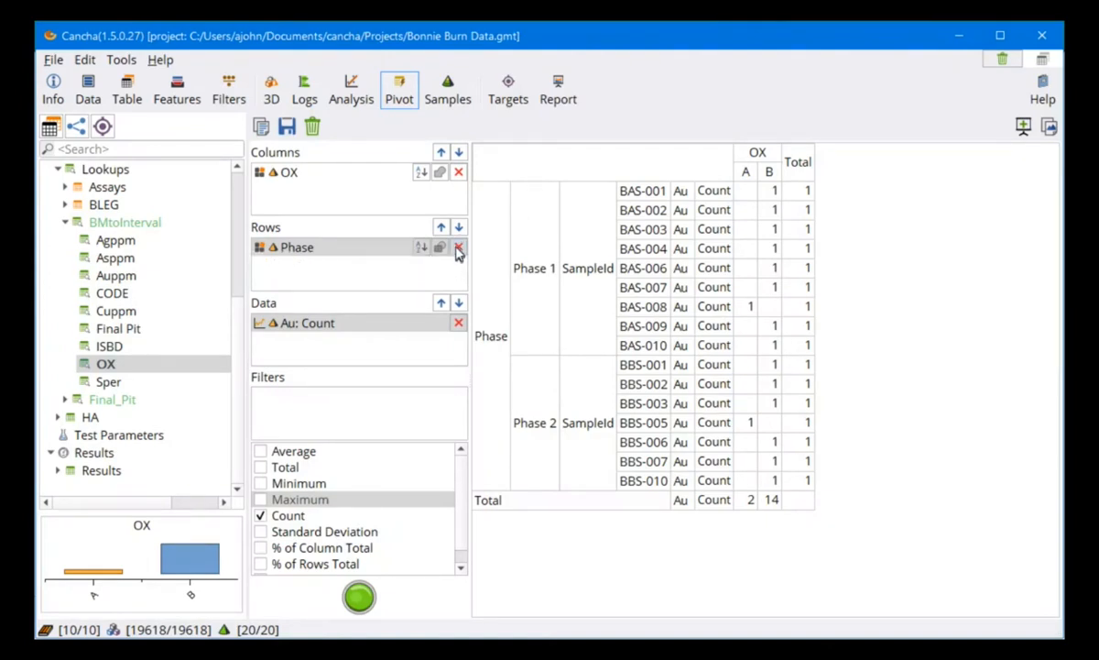
{"action": "left_click_drag", "start_coordinate": [429, 248], "coordinate": [162, 304]}
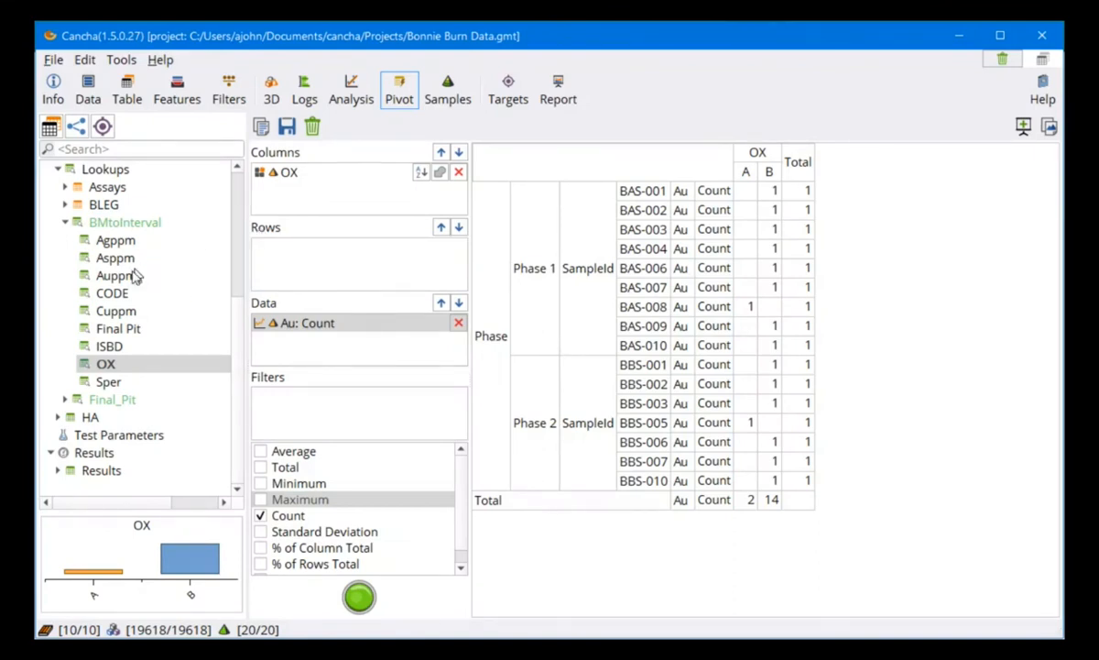
{"action": "left_click_drag", "start_coordinate": [117, 263], "coordinate": [343, 265]}
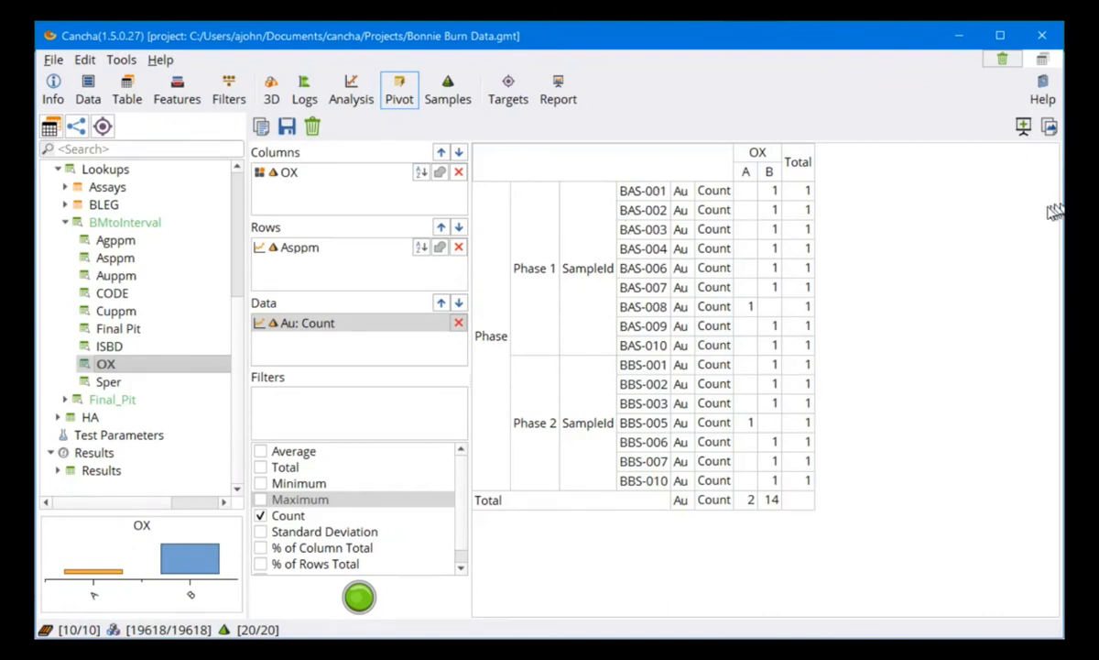
{"action": "left_click", "coordinate": [358, 596]}
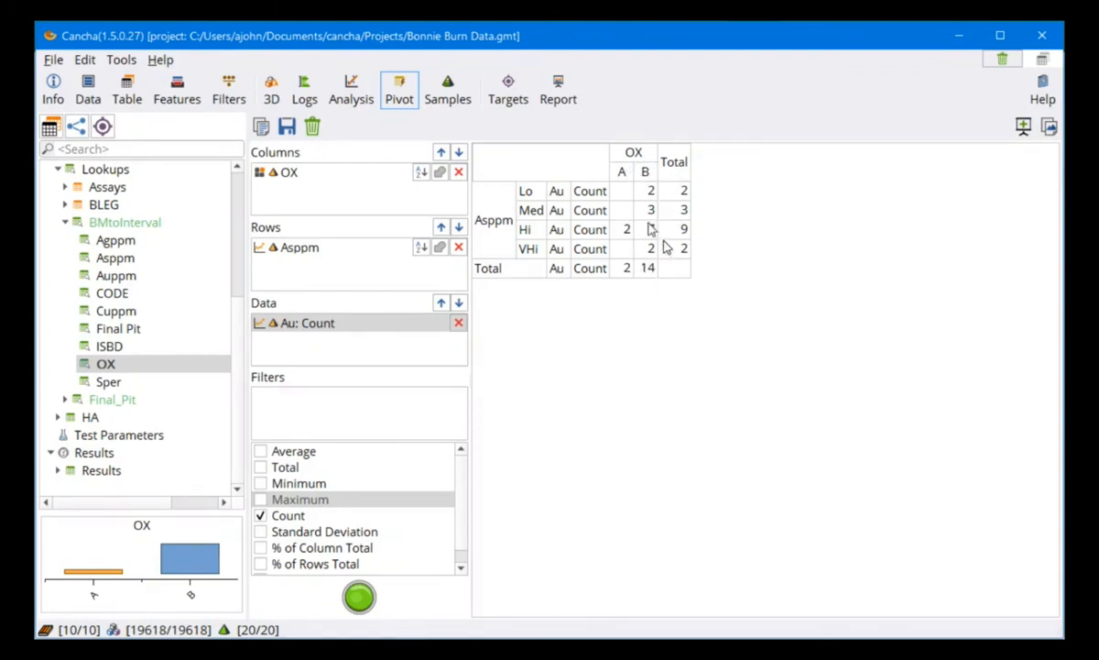
Start a Mosaic Plot with the looked-up Asppm as rows and OX as columns.
{"action": "left_click", "coordinate": [351, 87]}
{"action": "left_click", "coordinate": [491, 128]}
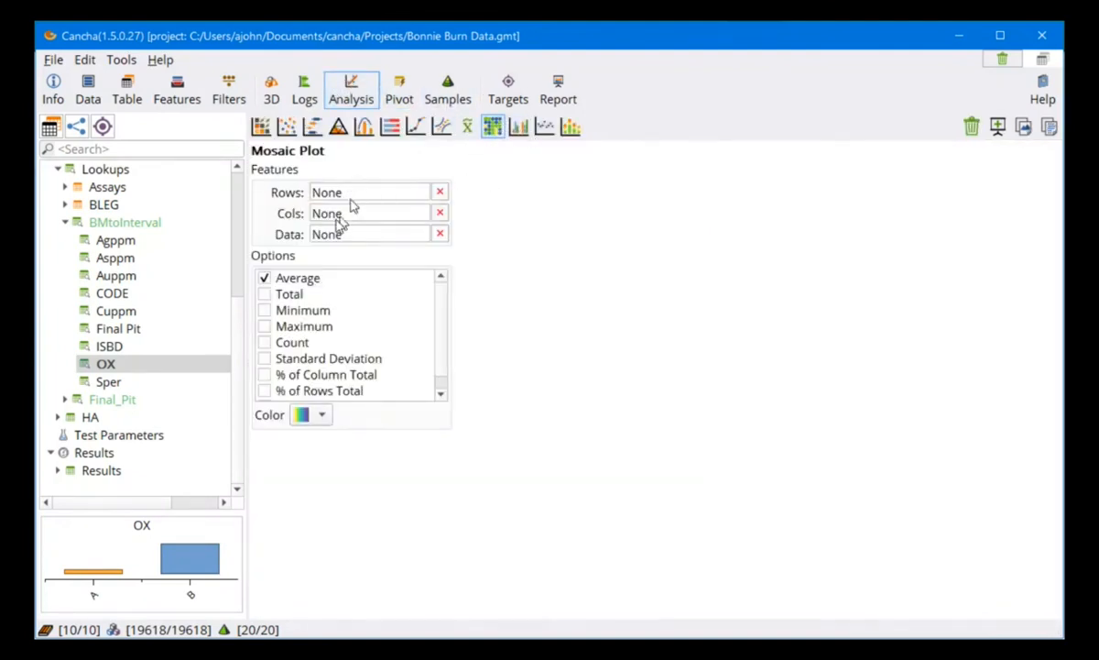
{"action": "left_click_drag", "start_coordinate": [106, 364], "coordinate": [348, 213]}
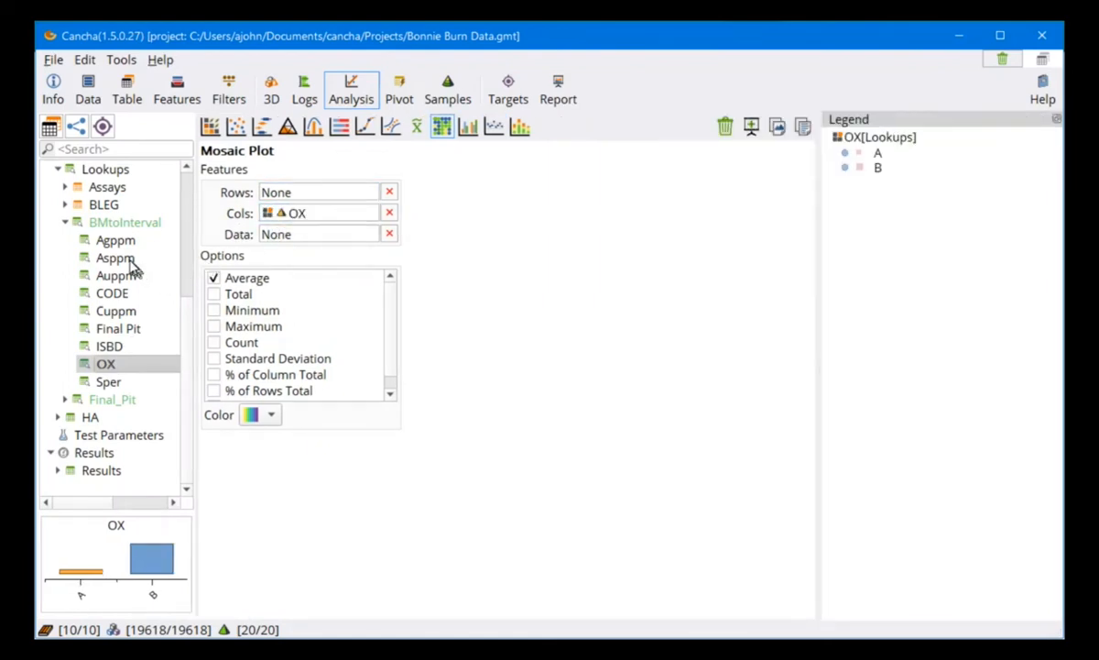
{"action": "left_click_drag", "start_coordinate": [255, 203], "coordinate": [291, 192]}
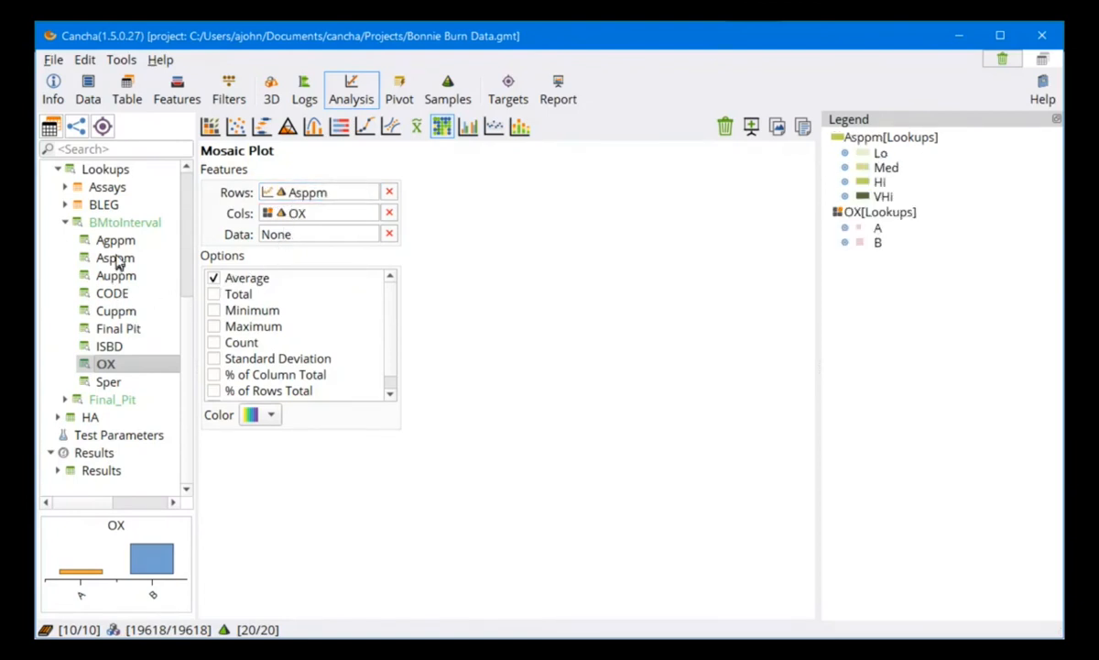
Add Ag from the HA table as the mosaic plot's data and summarise it by Count.
{"action": "left_click", "coordinate": [92, 418]}
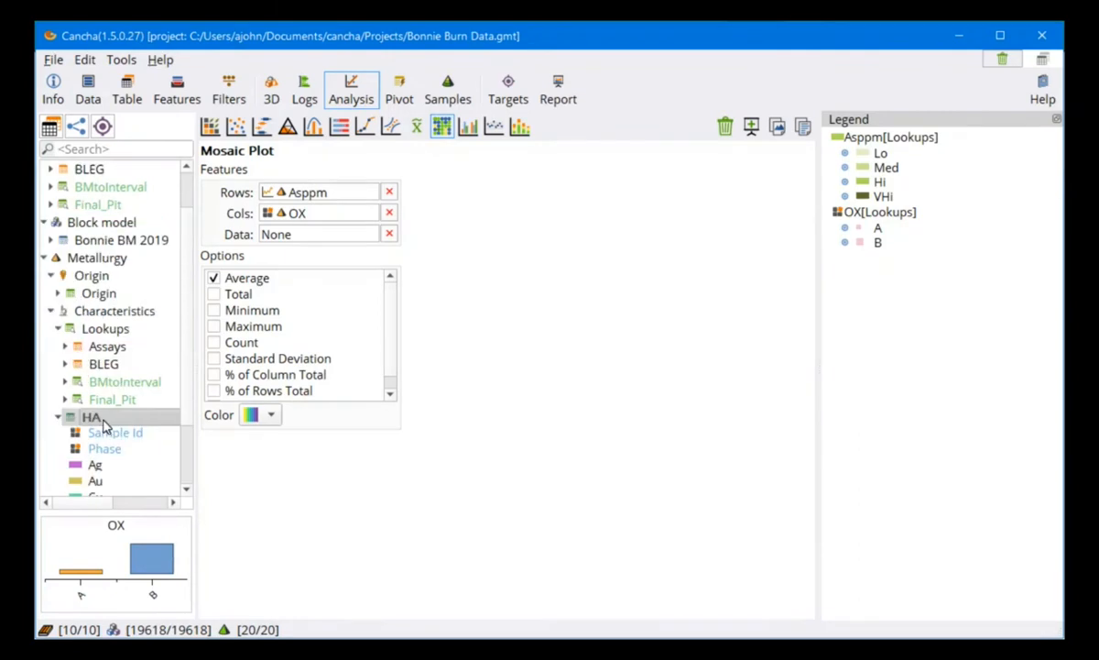
{"action": "left_click_drag", "start_coordinate": [99, 464], "coordinate": [287, 235]}
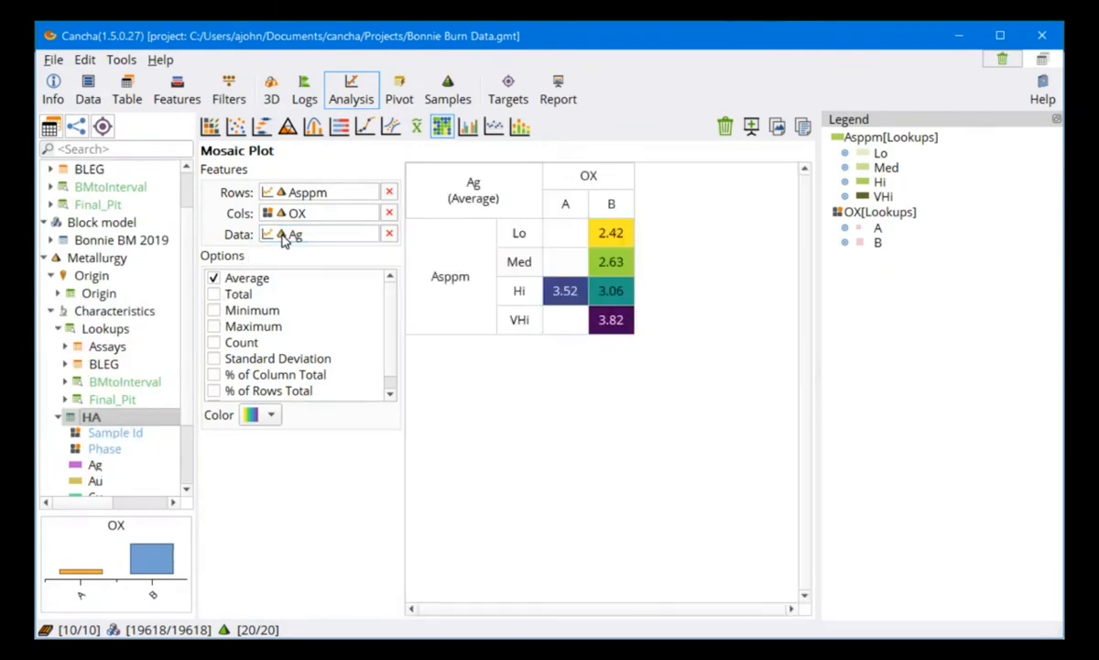
{"action": "left_click", "coordinate": [215, 342]}
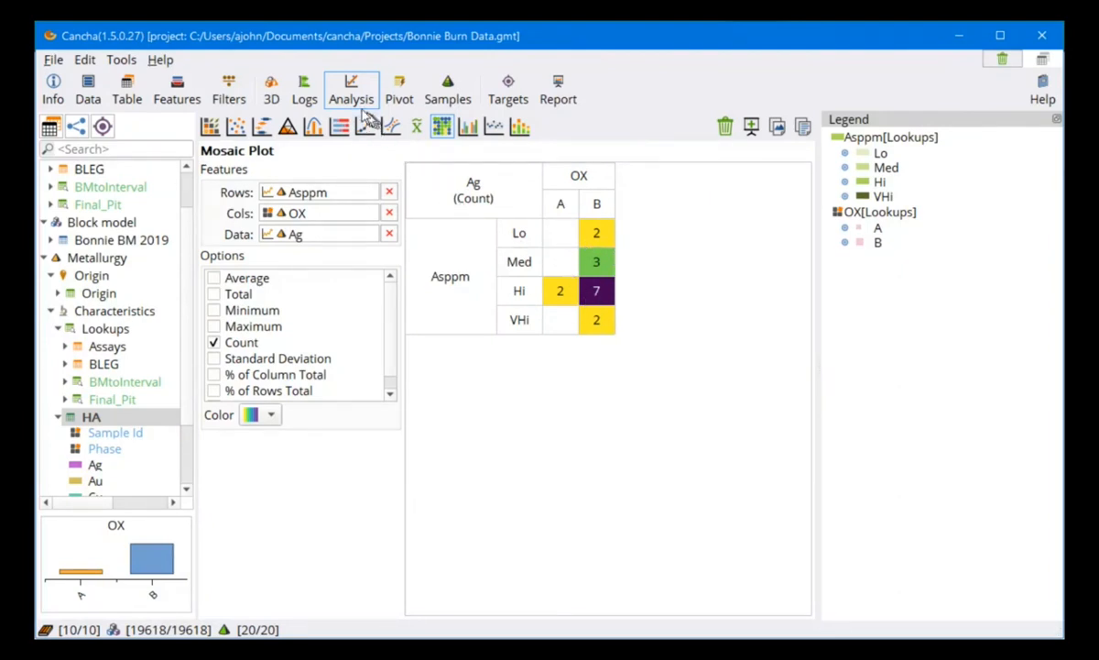
Compare the Asppm by OX counts in the pivot table with those in the mosaic plot.
{"action": "left_click", "coordinate": [400, 90]}
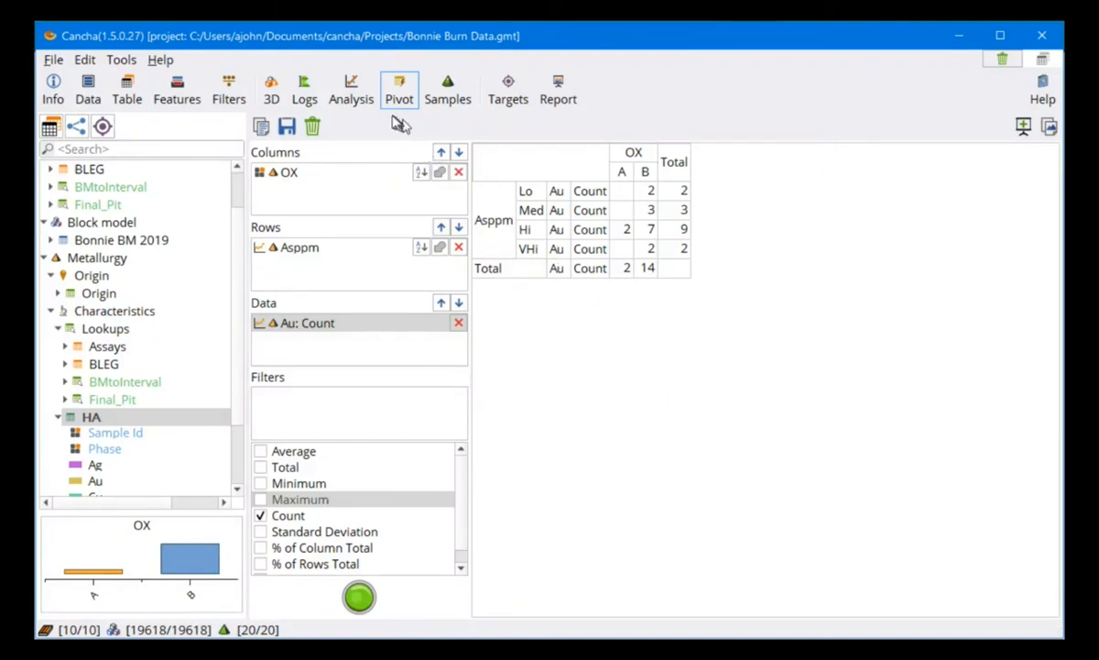
{"action": "left_click", "coordinate": [350, 91]}
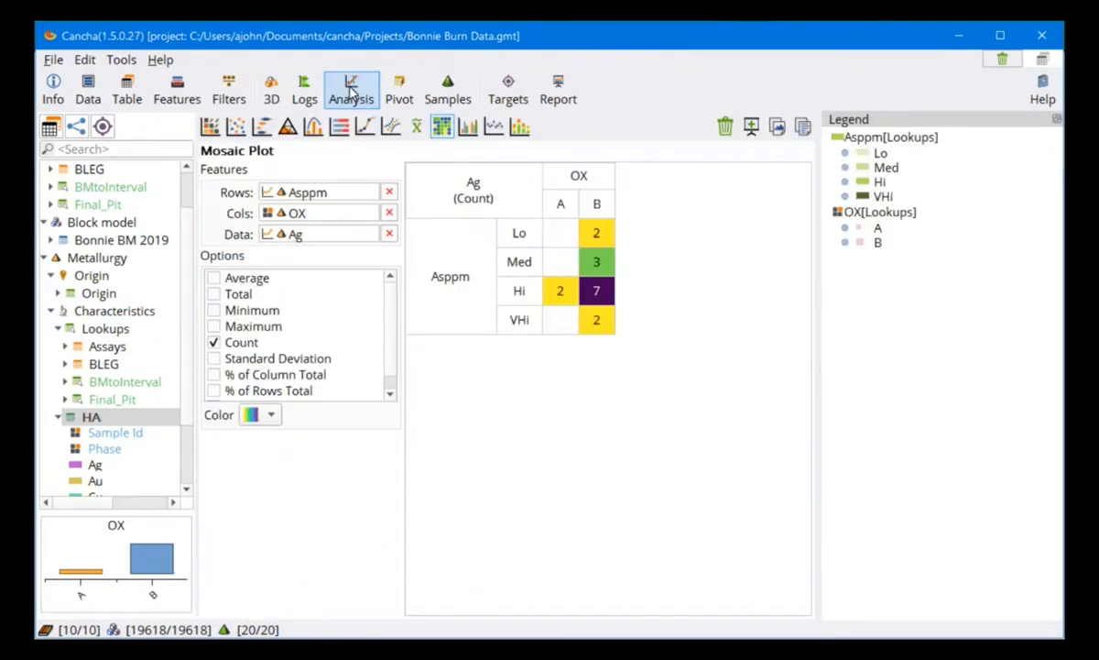
{"action": "left_click", "coordinate": [400, 87]}
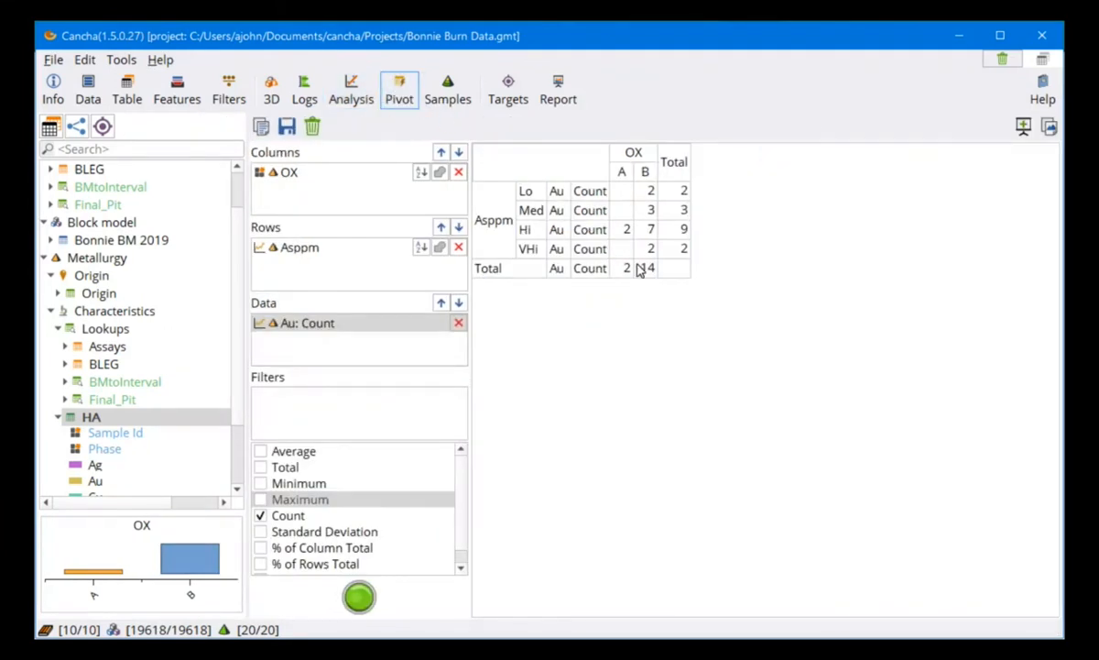